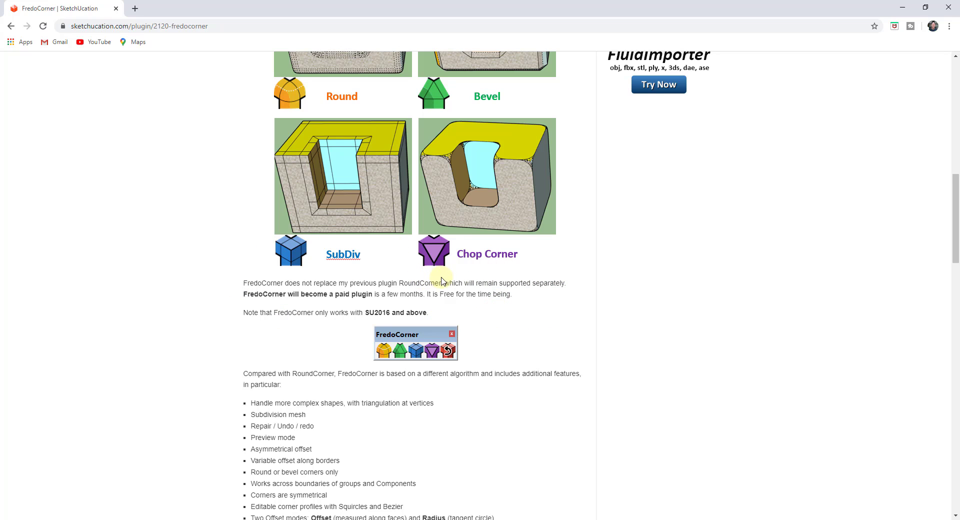
Leave the FredoCorner plugin page and switch to the SketchUp model with the sample solids.
scroll(513, 283, up, 13)
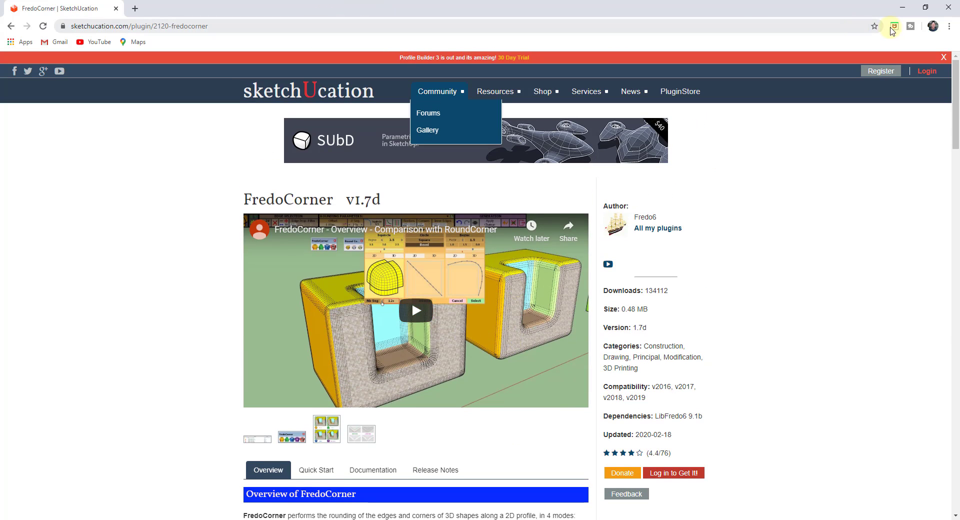
click(904, 9)
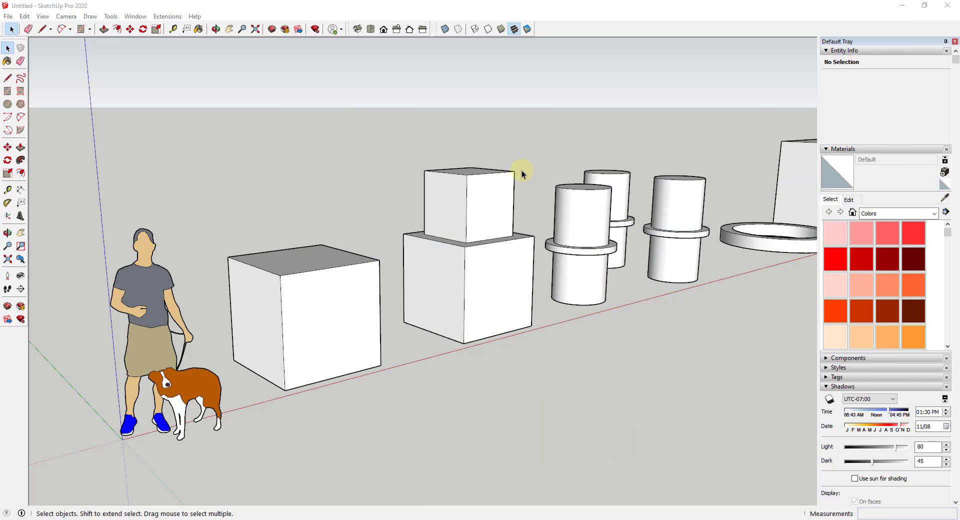
click(401, 81)
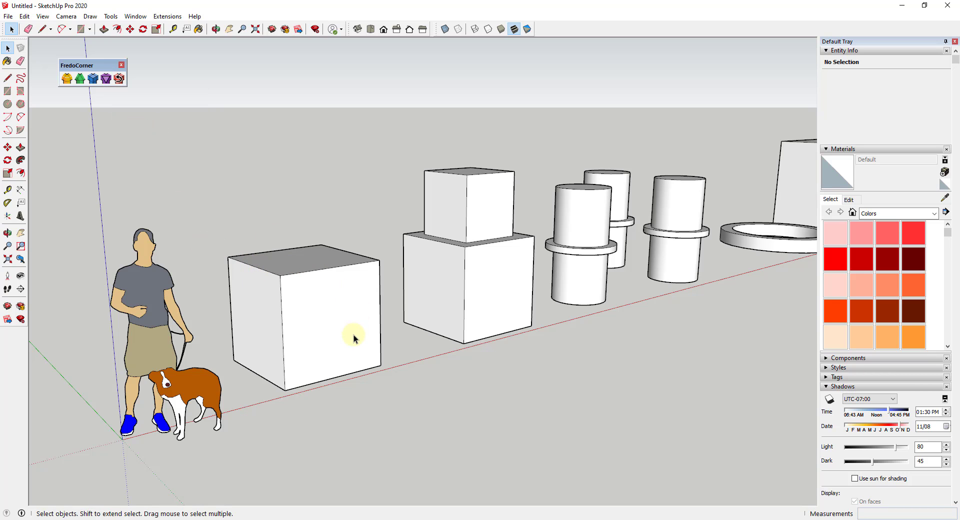
Select all faces and edges of the freestanding cube beside the man and make them a group.
middle_drag(310, 278, 235, 262)
scroll(234, 275, up, 2)
click(234, 275)
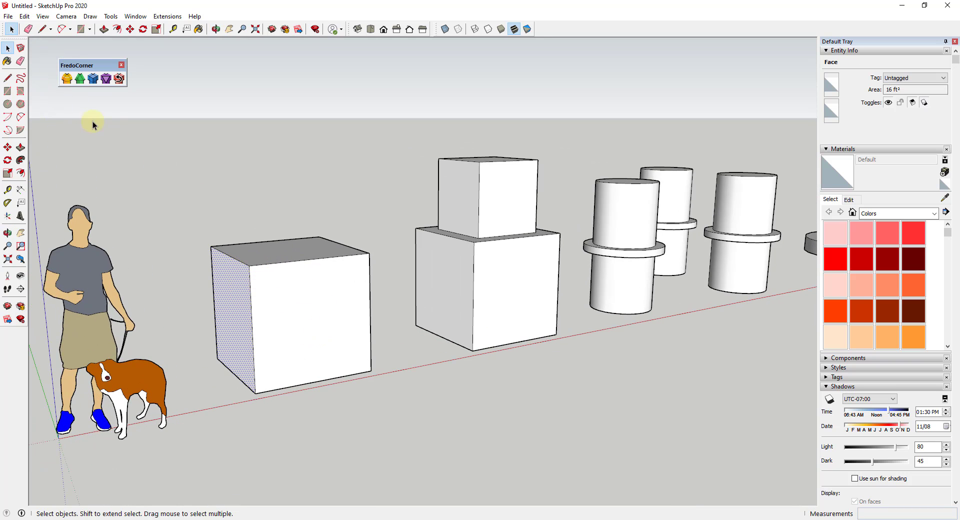
drag(177, 160, 461, 450)
drag(175, 197, 374, 404)
right_click(314, 322)
click(340, 99)
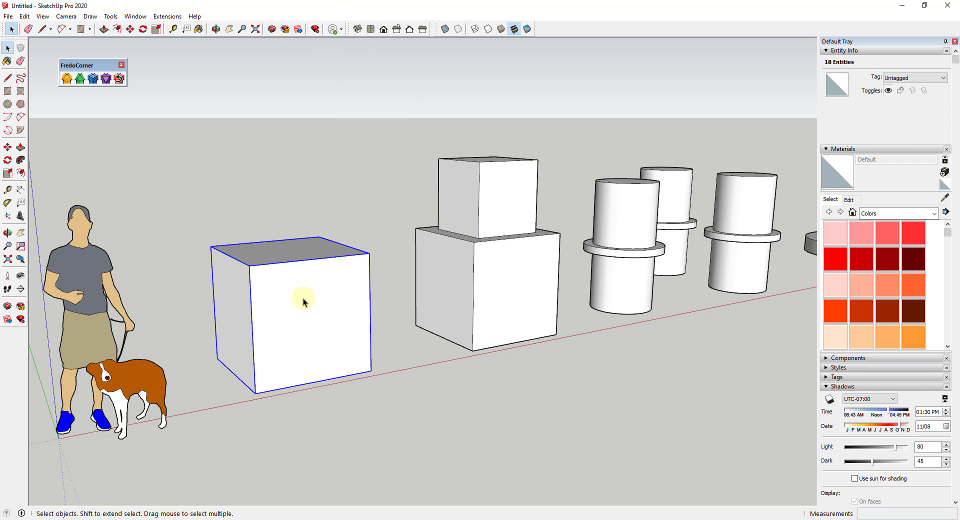
Try the FredoCorner Round tool on the grouped cube with all its edges picked, and leave it without generating.
click(67, 79)
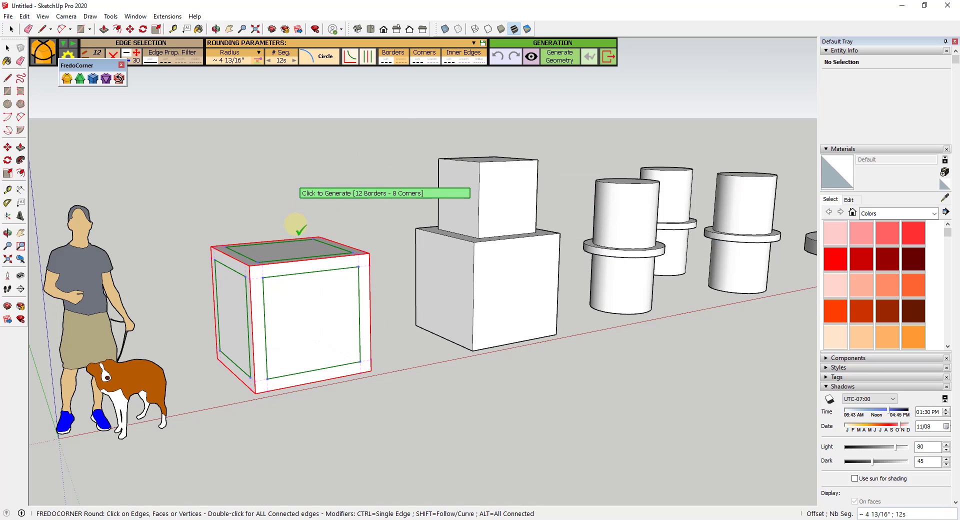
mouse_move(253, 271)
middle_down()
mouse_move(241, 258)
mouse_move(268, 242)
mouse_move(275, 263)
mouse_move(258, 268)
middle_up()
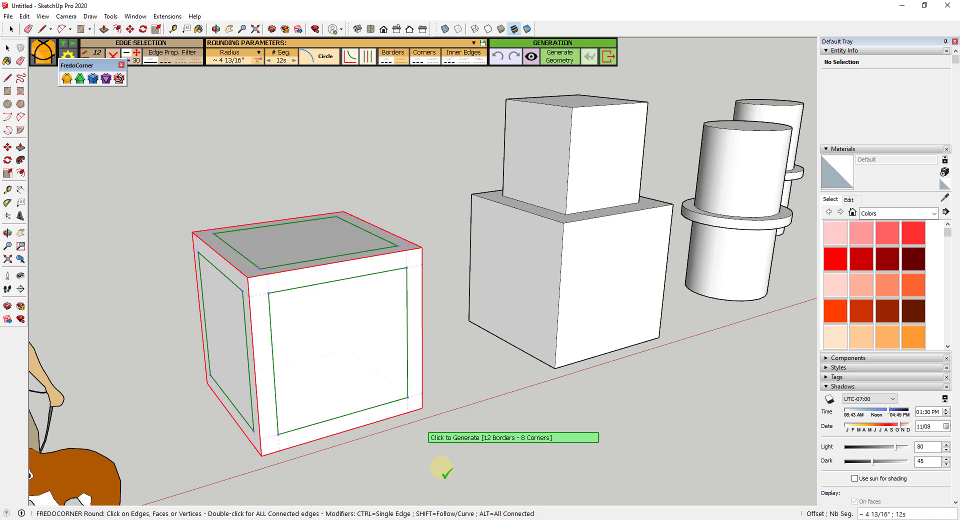
key(space)
Explode the cube's group back into loose geometry and clear the selection.
right_click(338, 343)
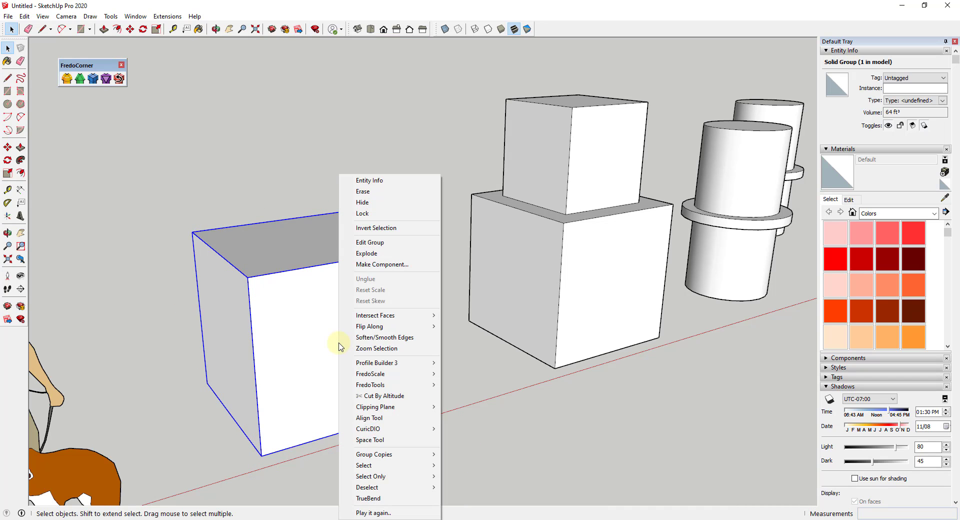
click(377, 253)
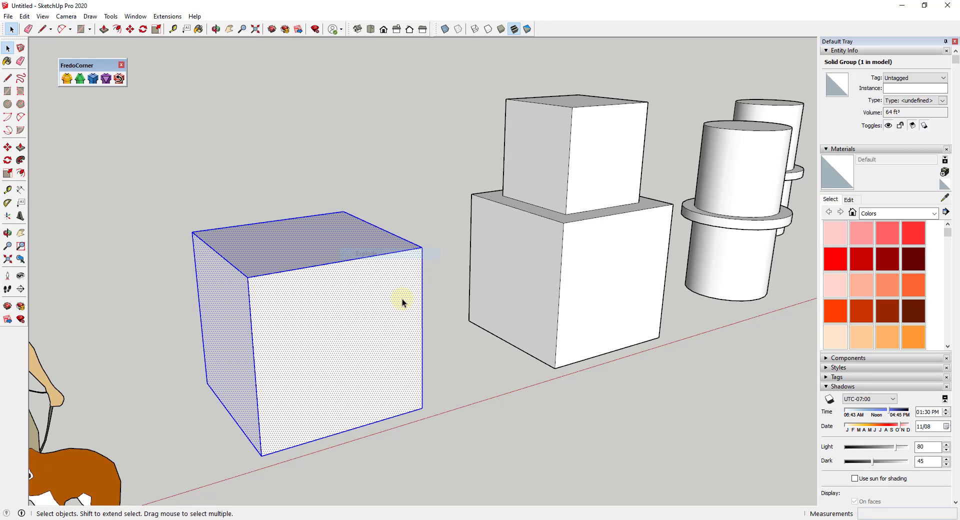
click(483, 318)
click(389, 313)
Pick the single edge between the cube's top and front faces for FredoCorner Round and preview its rounding.
click(66, 78)
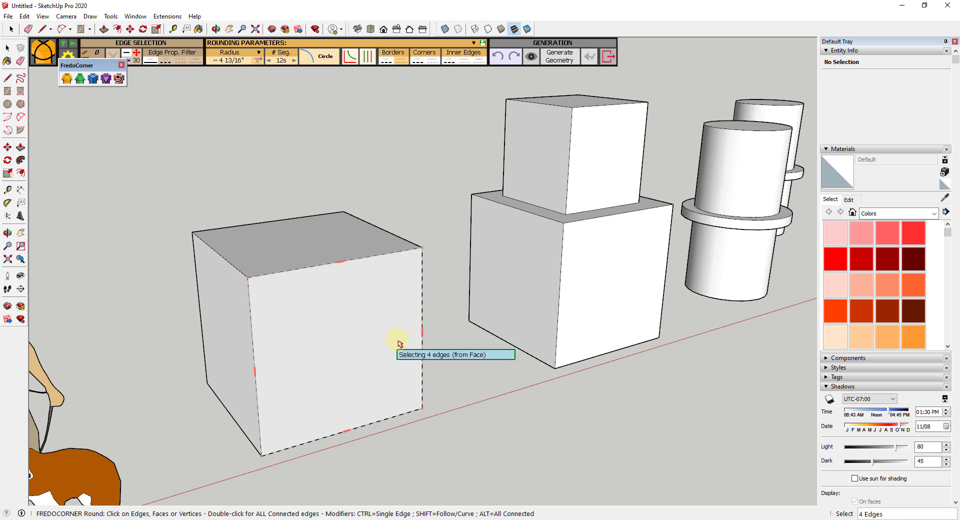
click(372, 258)
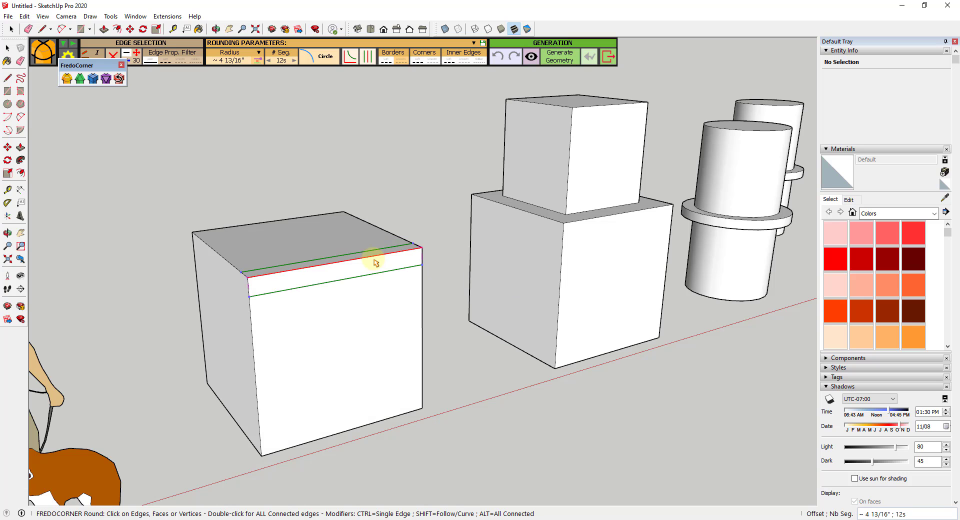
scroll(367, 261, up, 2)
middle_drag(319, 267, 434, 269)
scroll(378, 270, down, 2)
scroll(321, 269, up, 2)
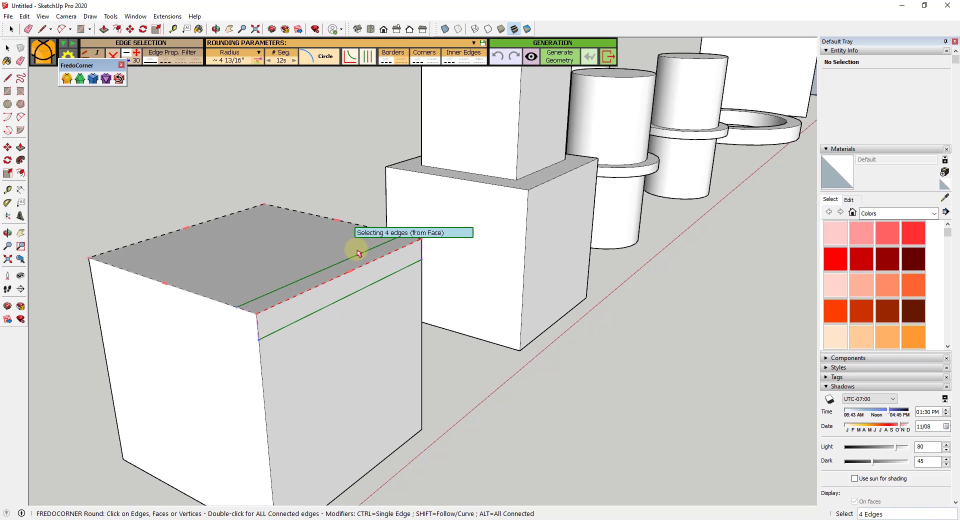
click(531, 57)
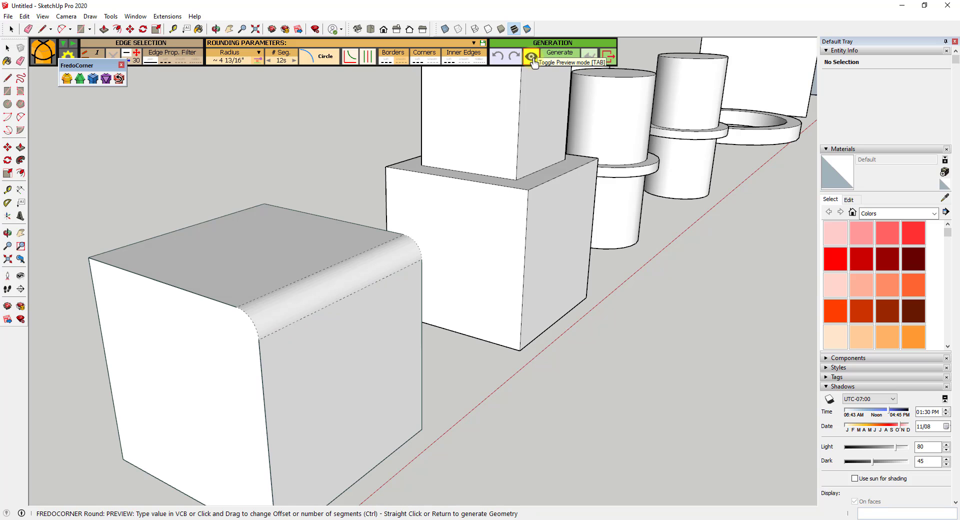
middle_drag(298, 310, 351, 278)
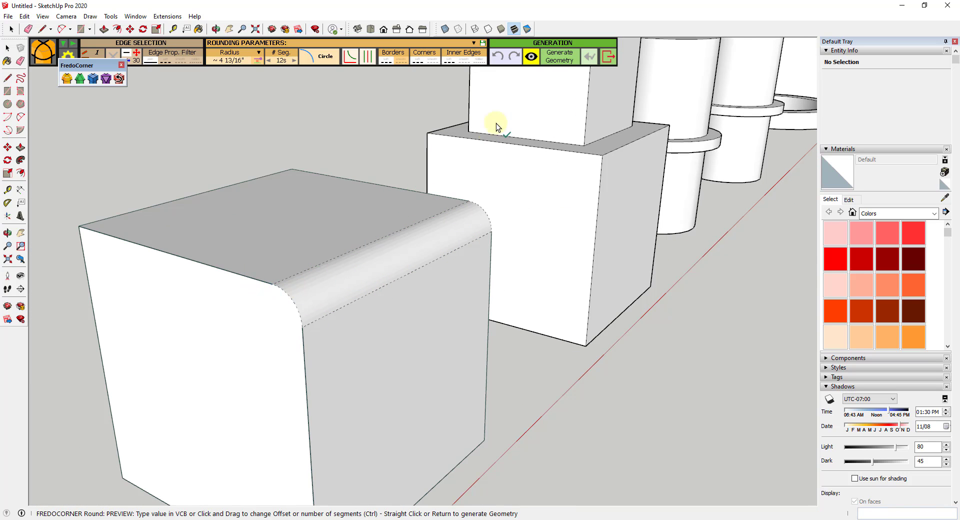
click(531, 57)
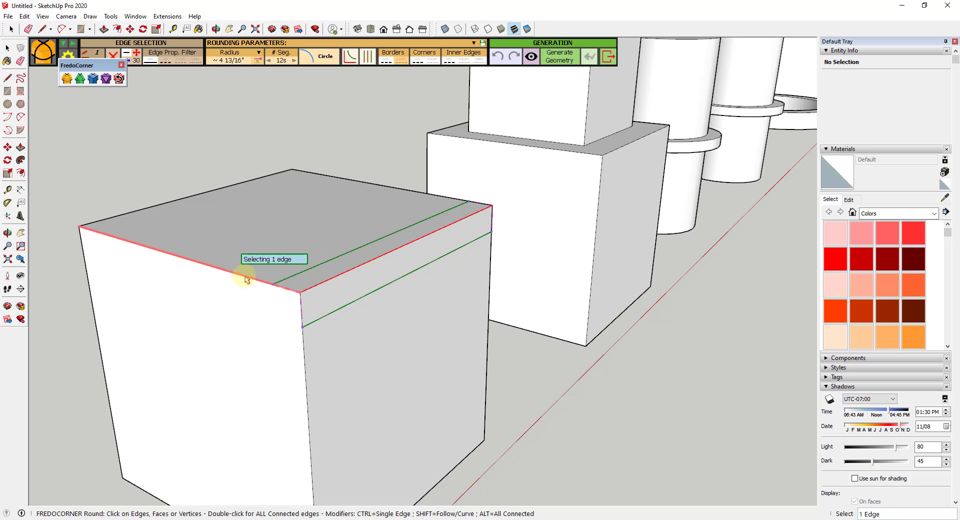
Add the adjoining top edge and the vertical edge at the same cube corner to the rounding, and preview it.
click(245, 279)
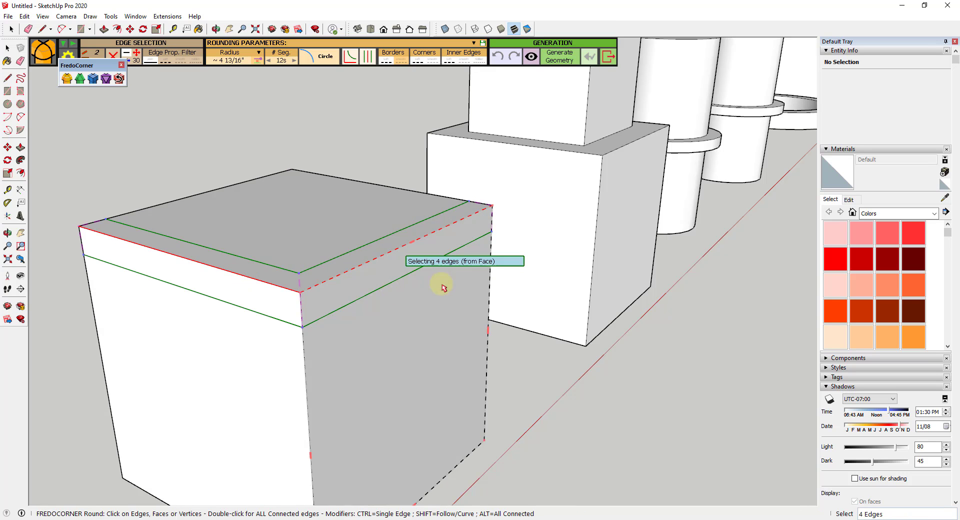
click(304, 361)
middle_drag(300, 235, 289, 270)
click(289, 270)
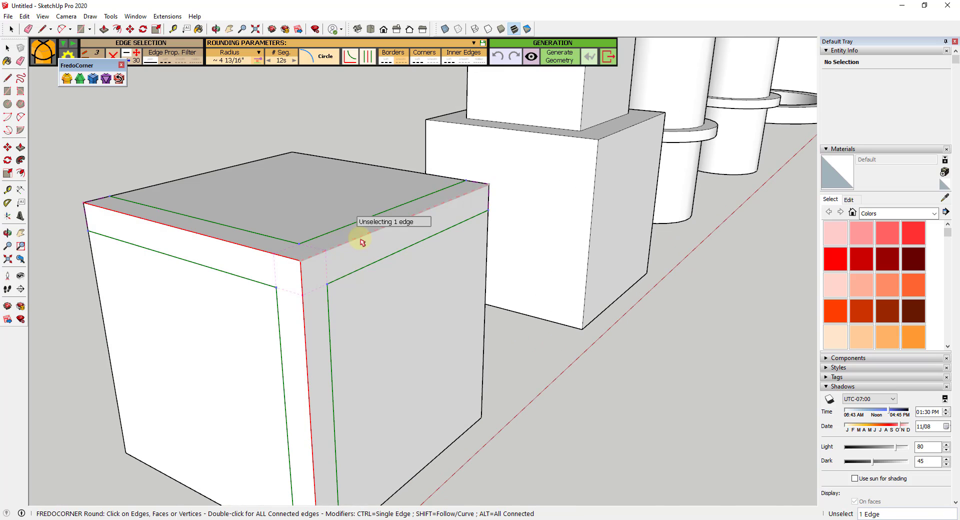
click(532, 57)
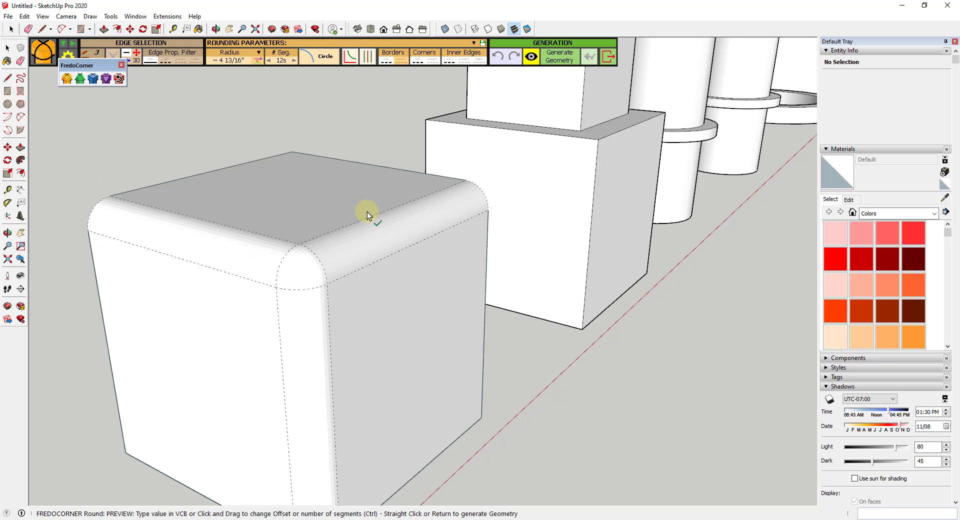
Show hidden geometry to reveal the segments in the rounding preview.
click(43, 16)
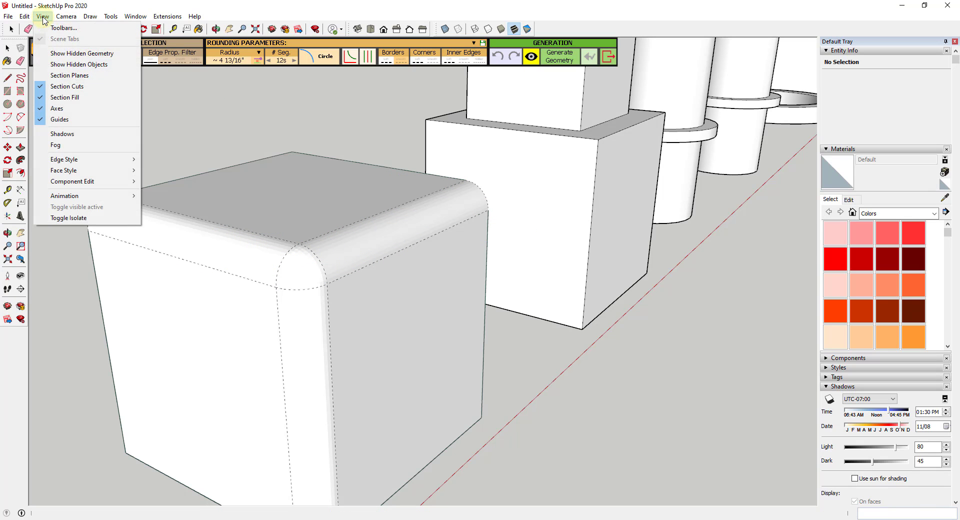
click(72, 49)
scroll(339, 253, up, 4)
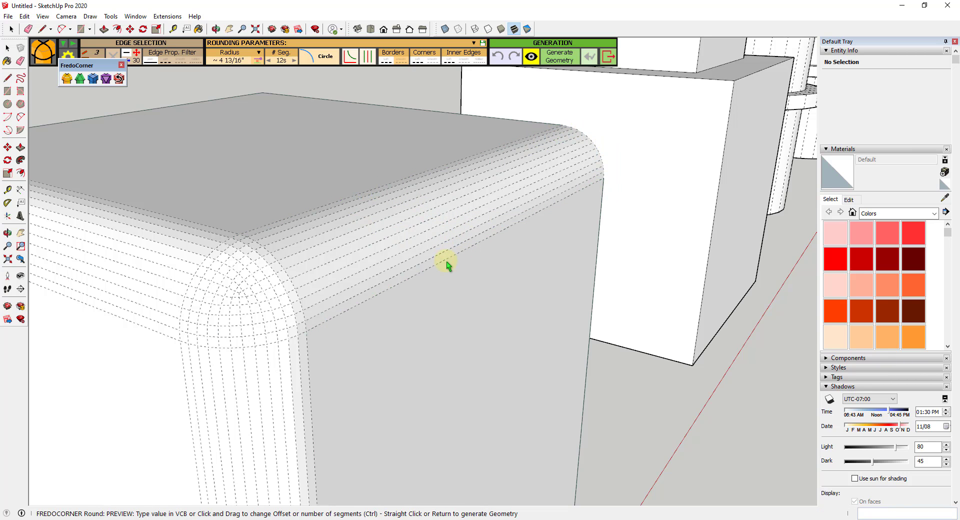
Reposition the FredoCorner toolbar and add the edges of the cube's top, front and side faces to the rounding.
click(81, 76)
middle_drag(553, 184, 428, 215)
scroll(552, 273, down, 3)
click(419, 223)
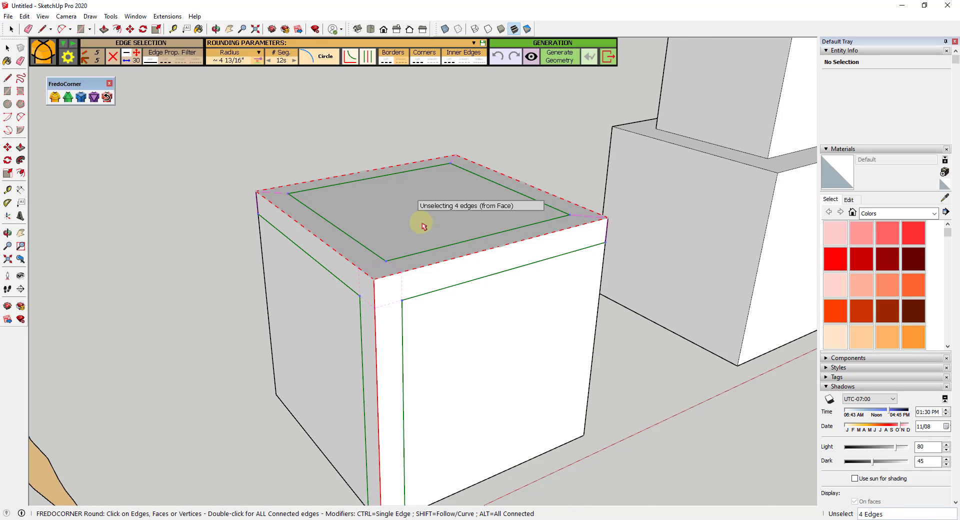
click(450, 317)
click(322, 315)
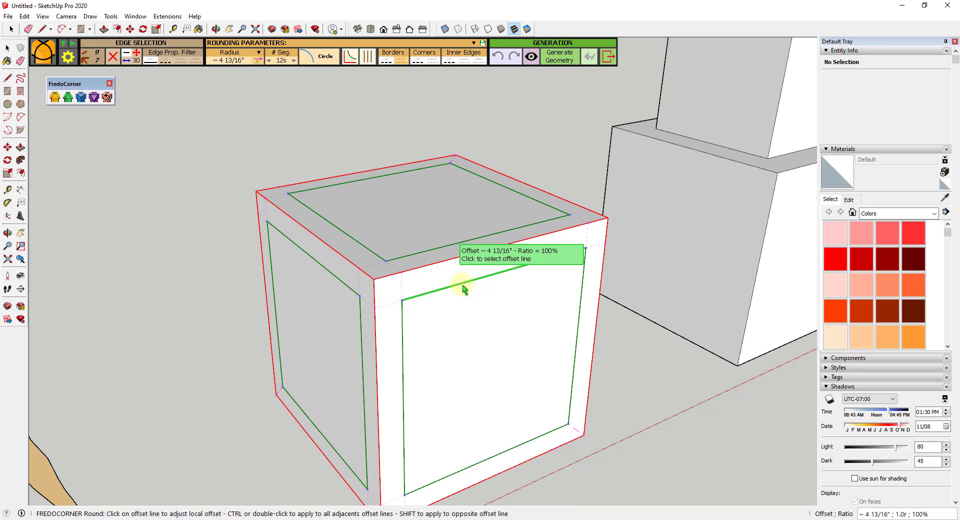
Remove the four edges of the cube's front face from the rounding selection.
click(495, 349)
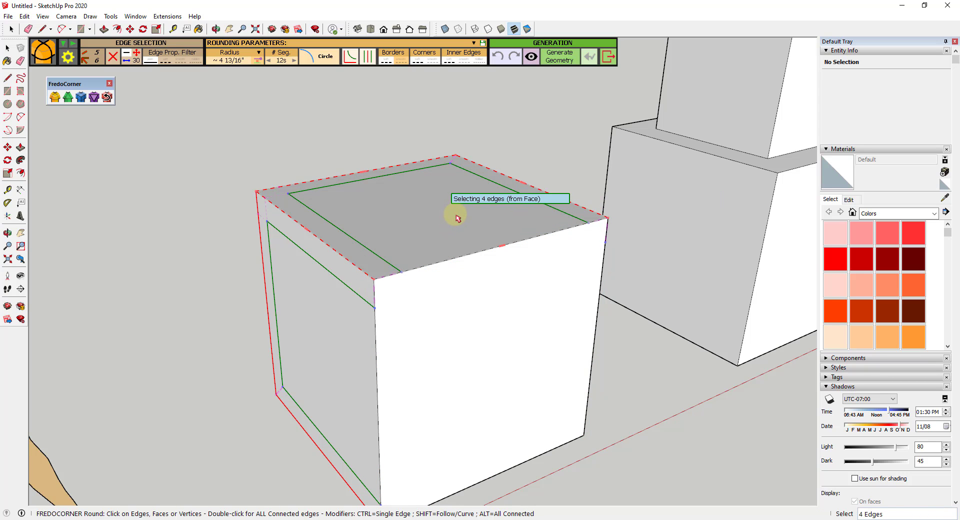
click(456, 246)
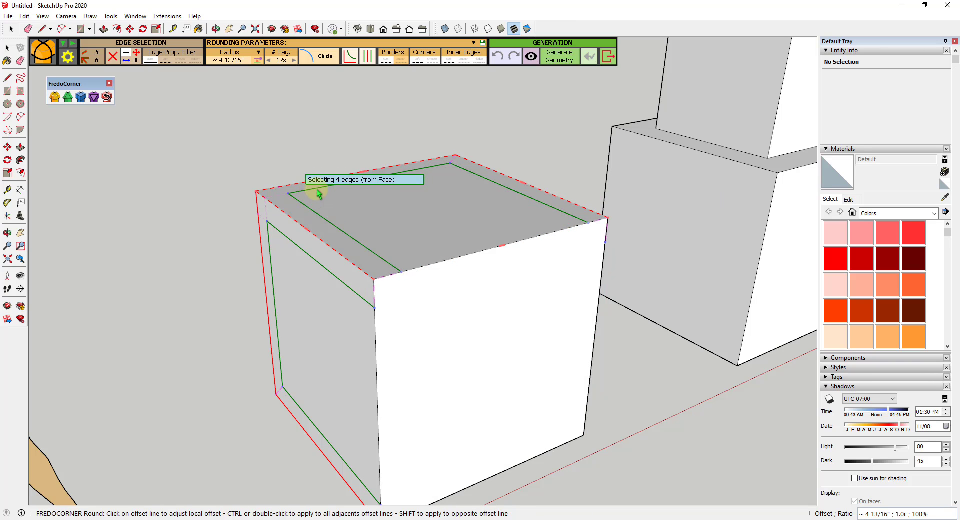
click(575, 220)
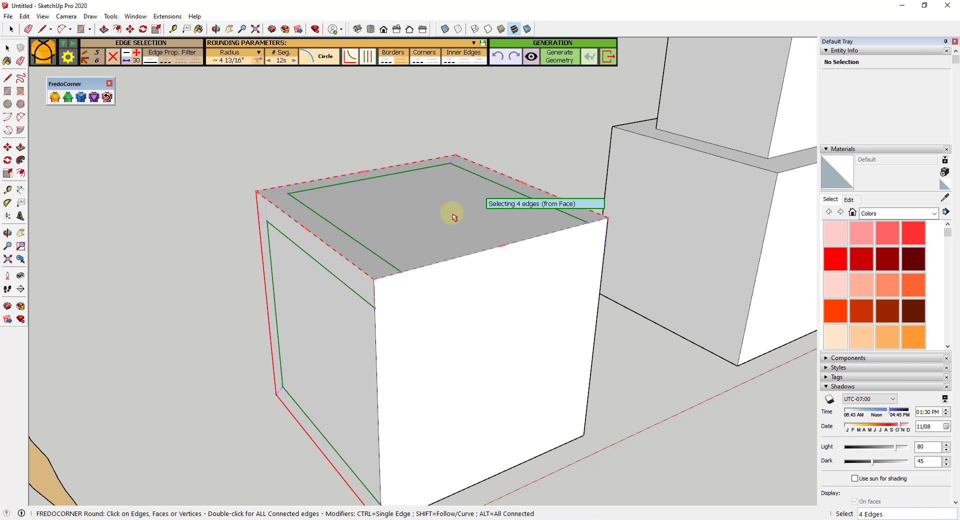
click(406, 233)
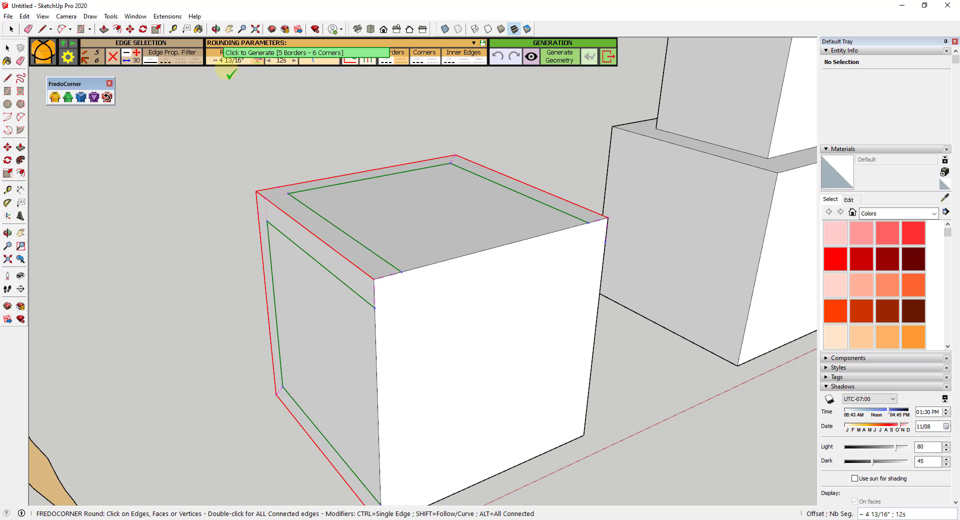
Set the rounding offset to 6" and preview the rounded cube.
click(232, 64)
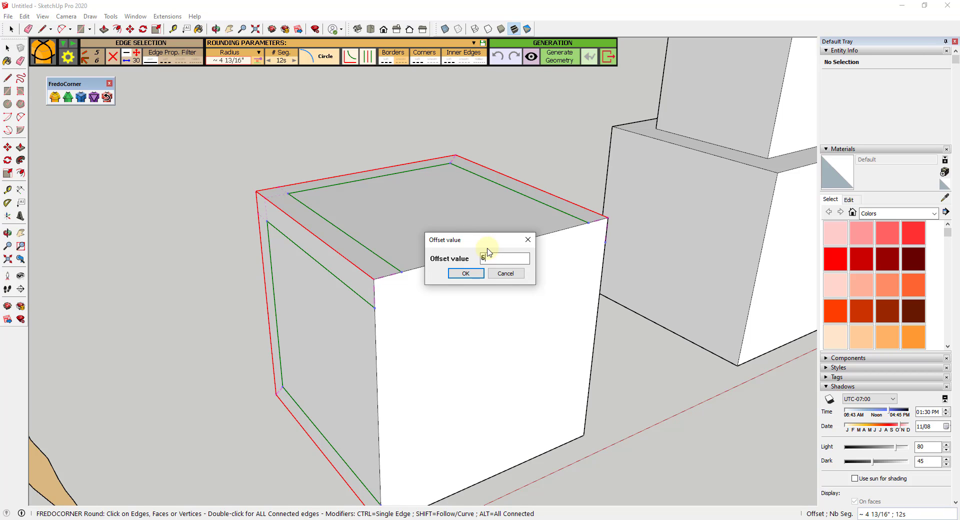
key(Return)
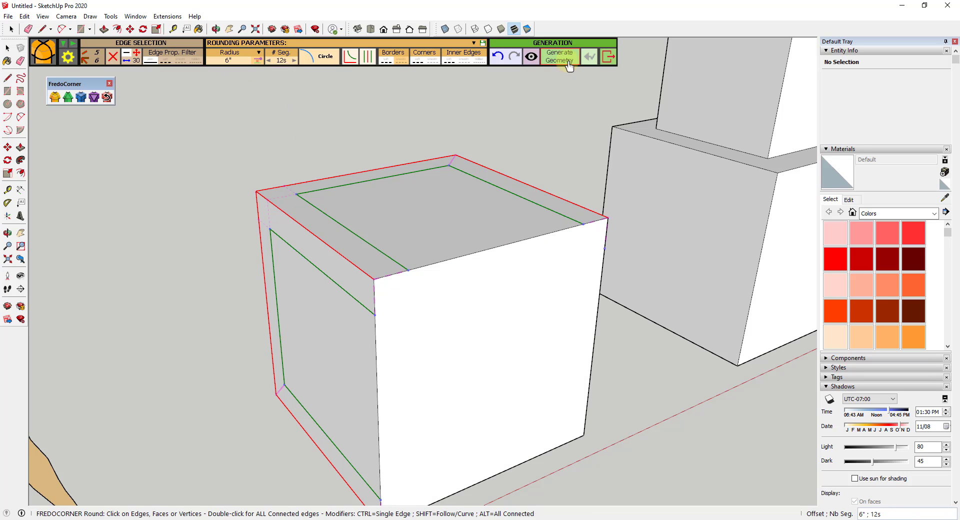
click(530, 58)
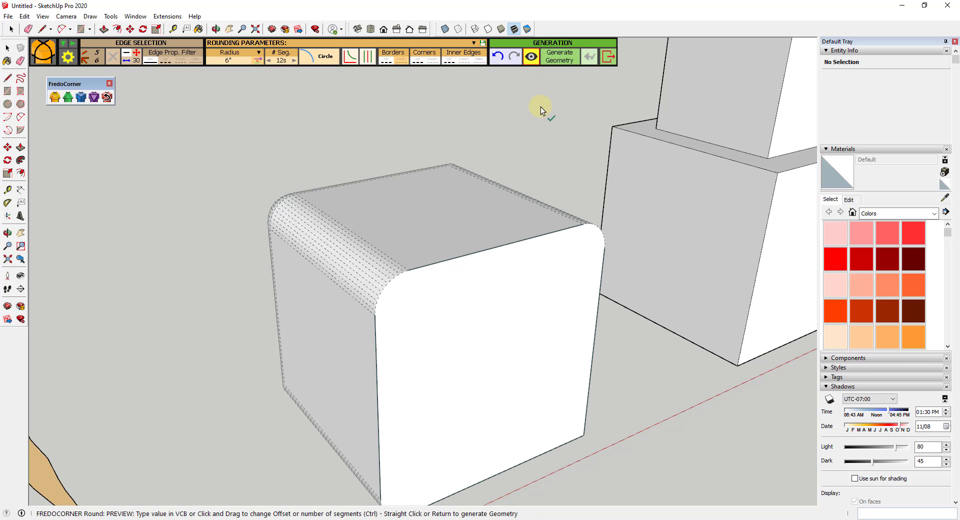
mouse_move(550, 120)
mouse_down()
mouse_move(550, 172)
mouse_move(552, 45)
mouse_move(551, 205)
mouse_move(552, 68)
mouse_move(559, 222)
mouse_move(559, 83)
mouse_move(559, 193)
mouse_move(556, 100)
mouse_move(557, 148)
mouse_move(559, 119)
mouse_up()
click(530, 59)
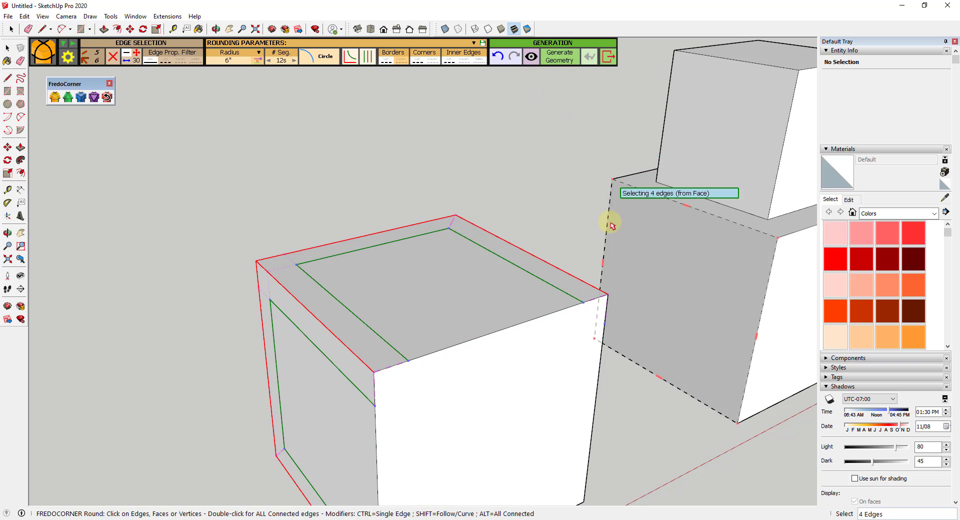
Generate the rounded geometry on the cube's selected top and side edges.
scroll(619, 223, down, 2)
scroll(557, 345, up, 1)
middle_drag(559, 343, 557, 315)
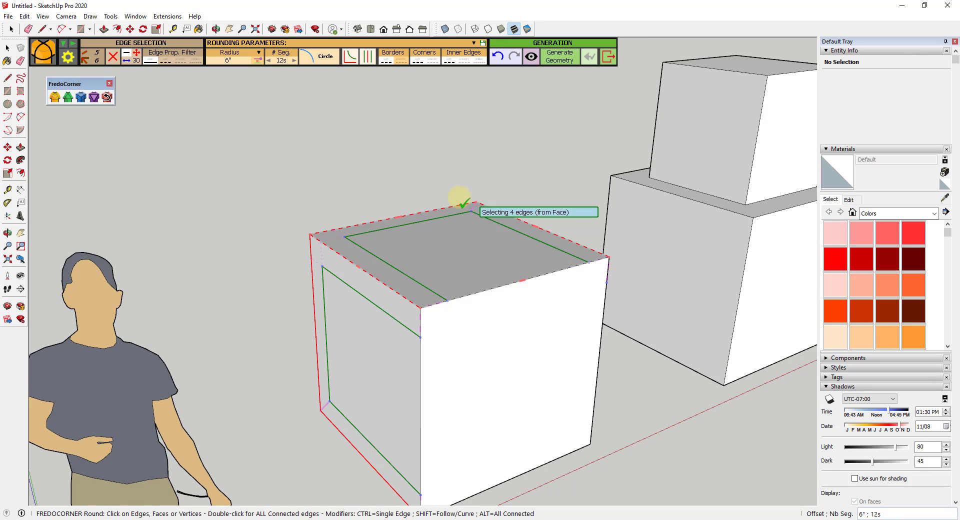
scroll(460, 195, down, 2)
scroll(565, 284, up, 2)
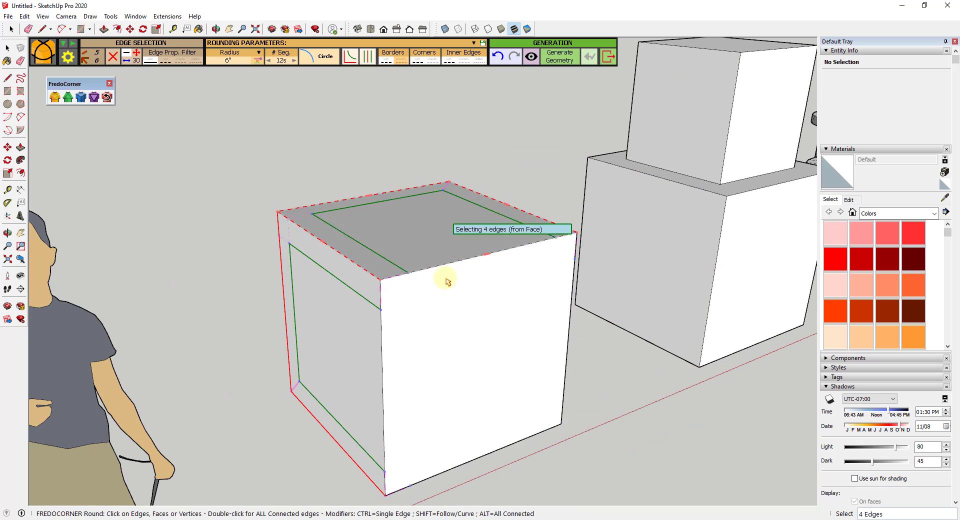
click(495, 234)
click(557, 60)
Examine the cube's rounded edges and corners from the back and front, and exit the rounding tool.
middle_drag(333, 303, 599, 303)
scroll(600, 304, down, 4)
scroll(387, 303, up, 4)
scroll(419, 308, up, 2)
scroll(533, 298, down, 2)
middle_drag(422, 298, 343, 274)
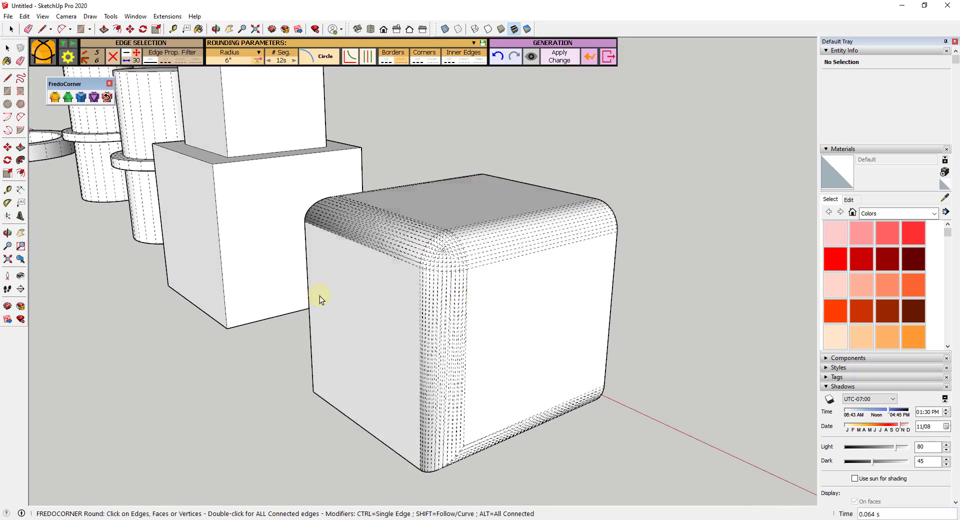
scroll(350, 296, down, 3)
middle_drag(550, 295, 293, 322)
middle_drag(467, 336, 518, 420)
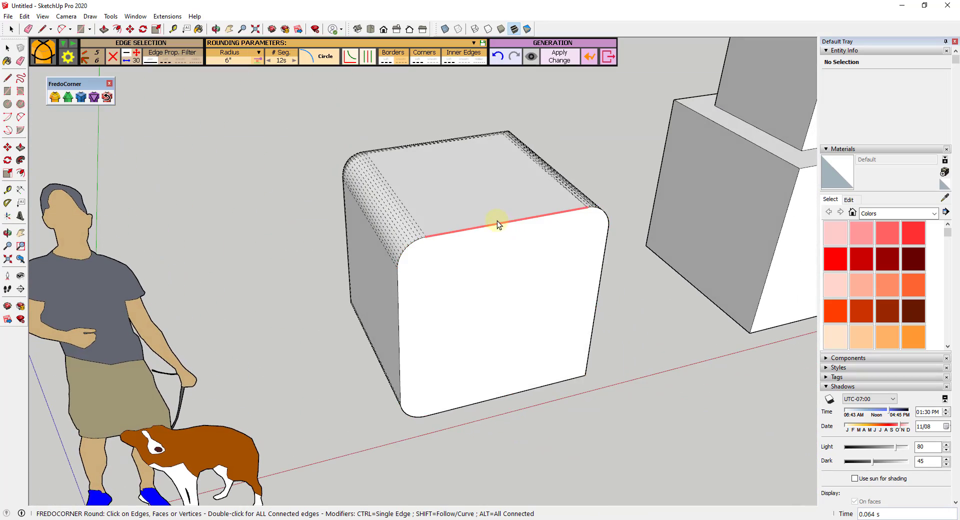
click(609, 58)
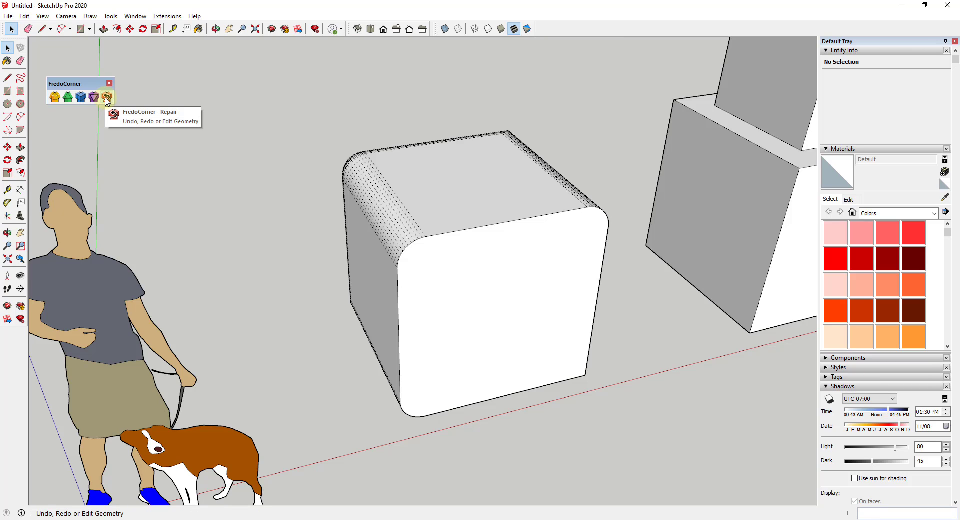
Reopen the cube's generated rounding for editing with the FredoCorner Repair tool.
click(107, 100)
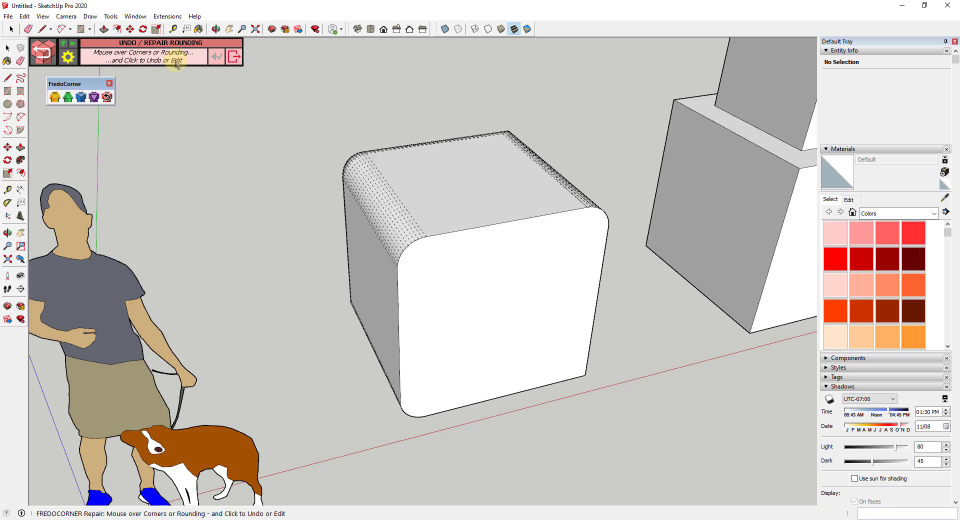
click(440, 175)
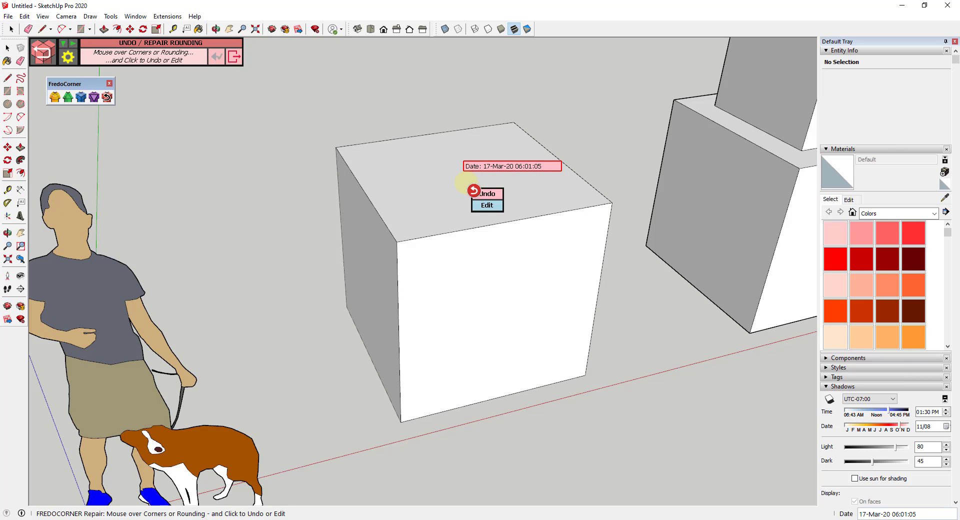
click(487, 205)
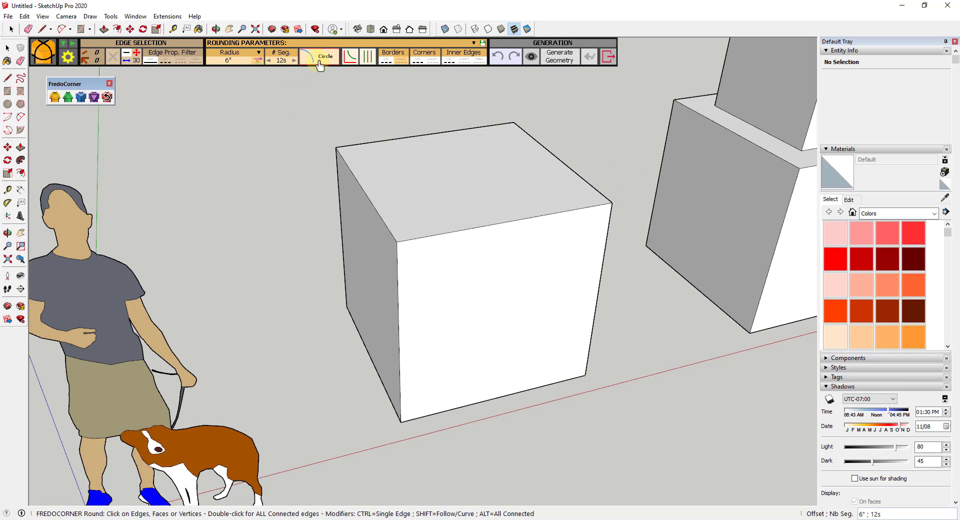
Select the four edges of the cube's top face for rounding.
click(529, 221)
click(562, 163)
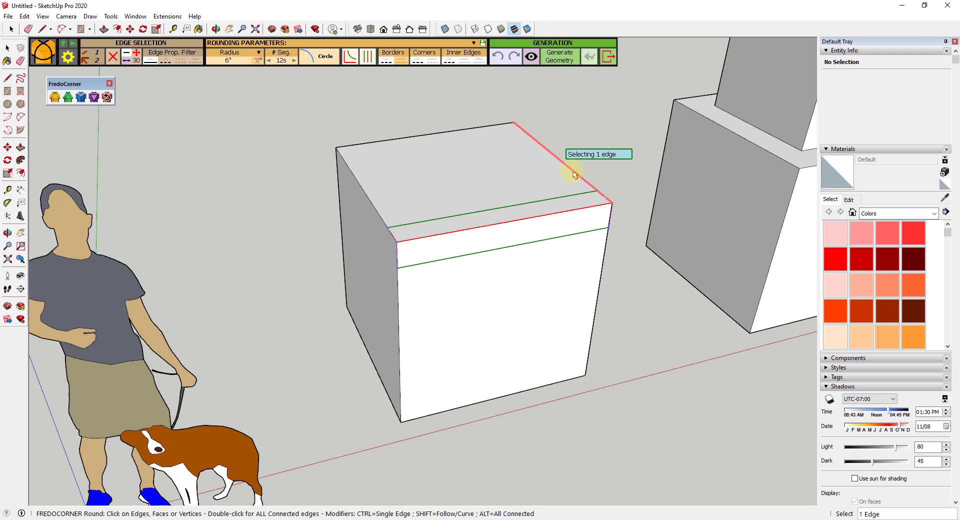
click(384, 211)
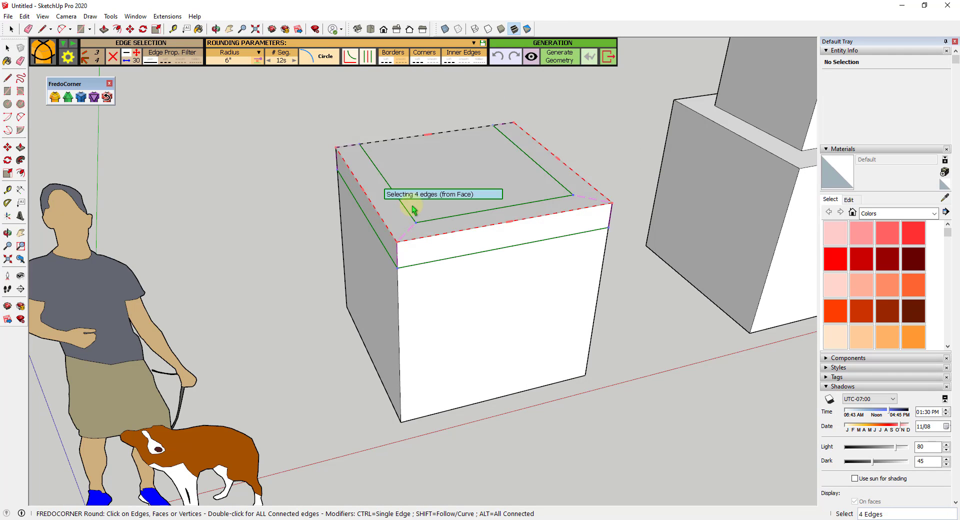
Try the Square, Bevel, Squircle (degree 4.8) and Bezier (factor 1.1) profiles for the rounding.
click(320, 59)
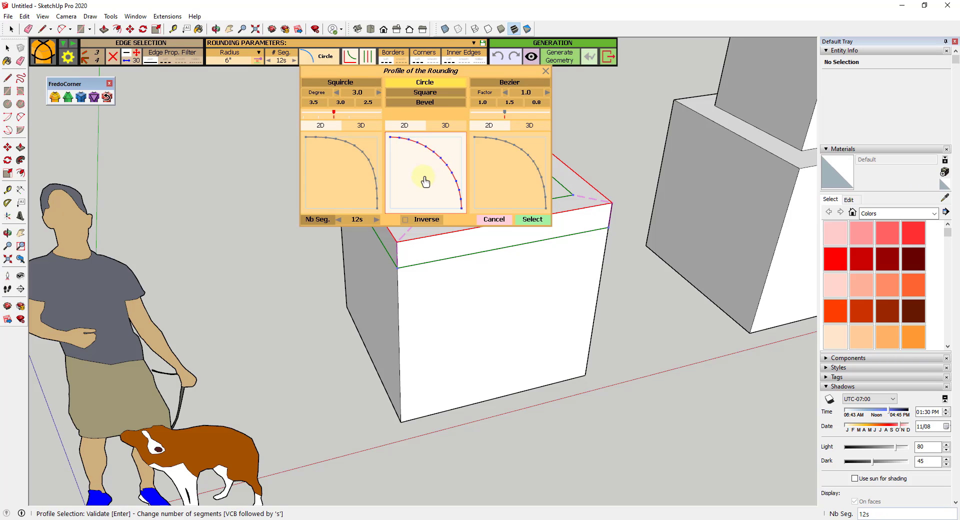
click(424, 92)
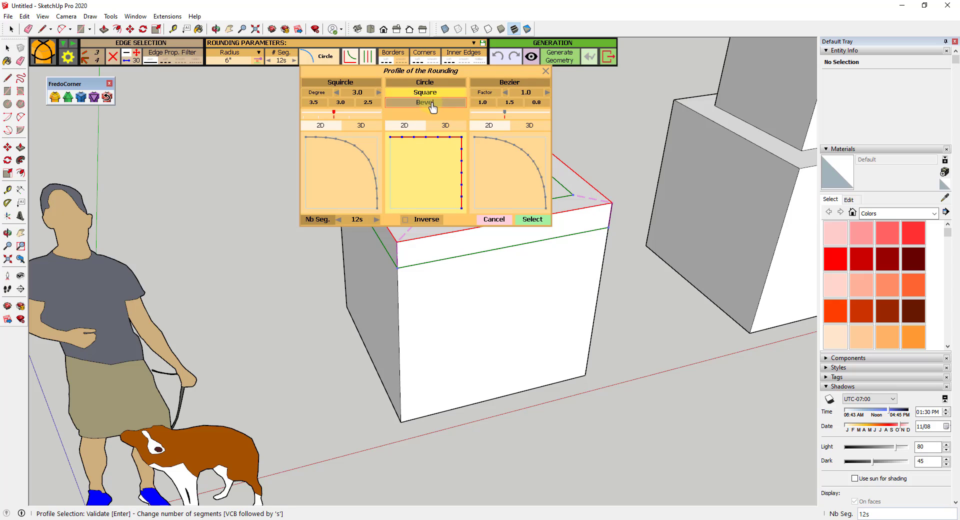
click(433, 106)
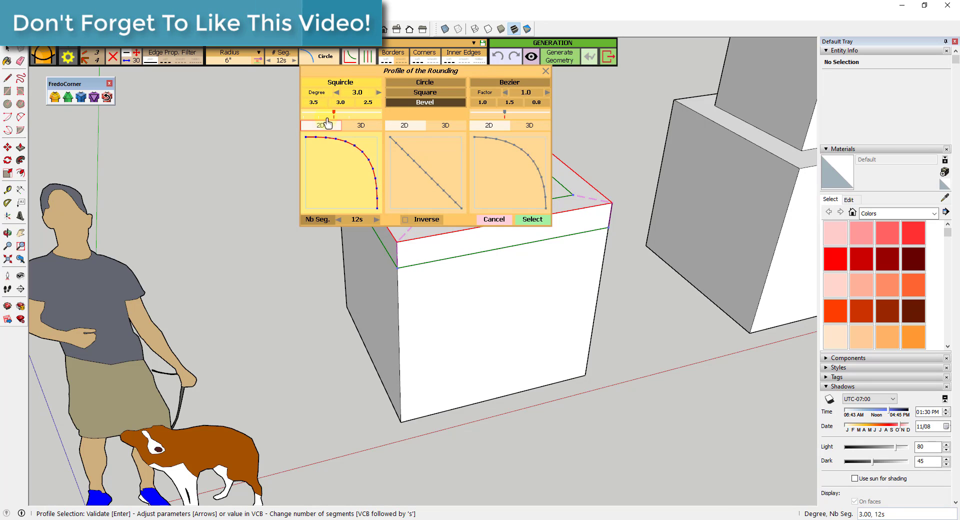
mouse_move(334, 113)
drag(334, 112, 361, 122)
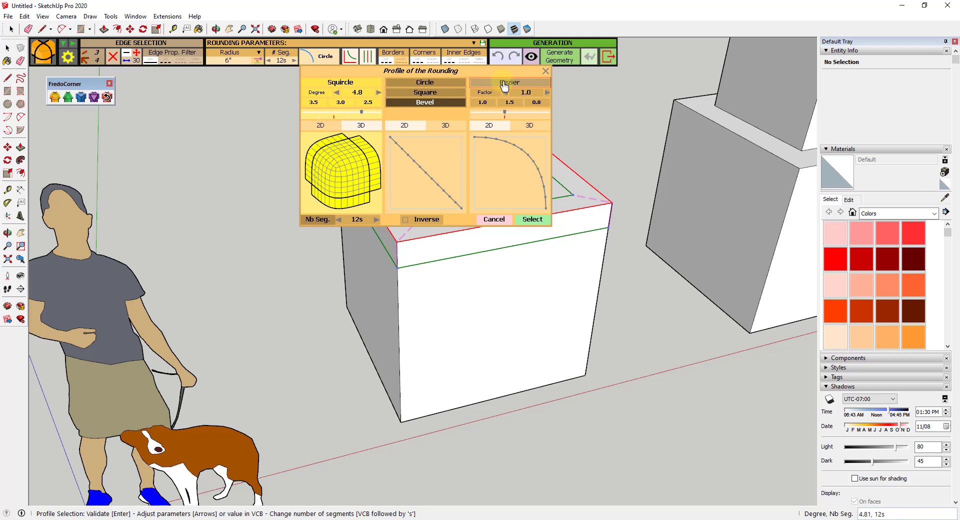
drag(504, 113, 508, 131)
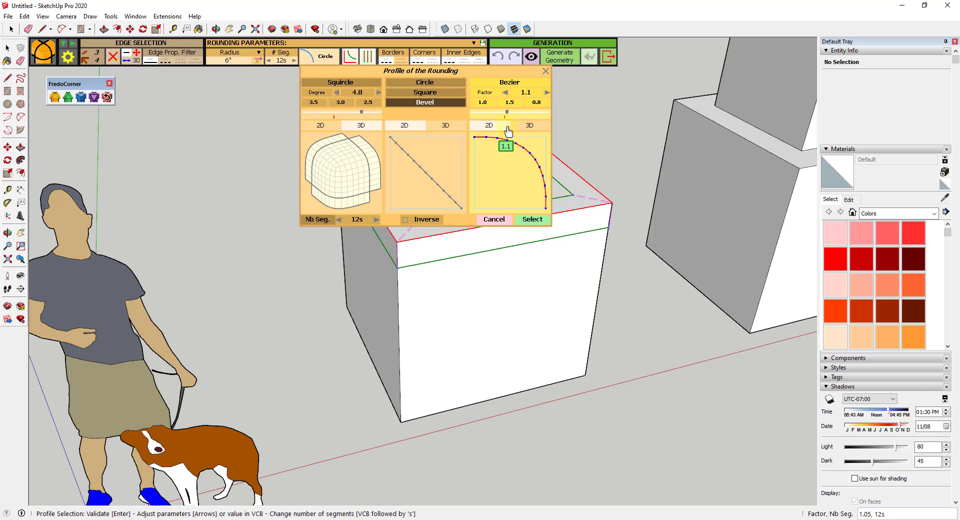
Apply an inverse Squircle profile of about degree 3.7 and preview it on the cube's top edges.
click(418, 221)
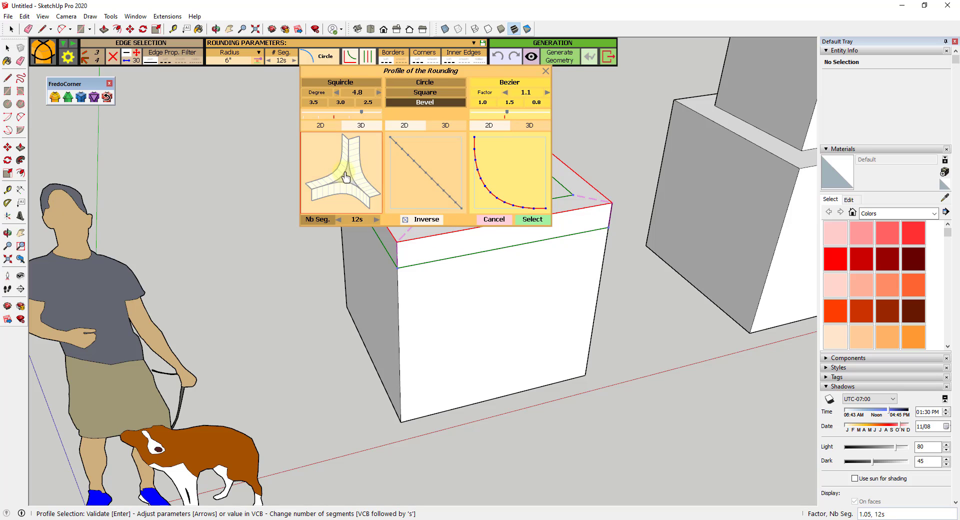
click(358, 187)
drag(363, 117, 340, 119)
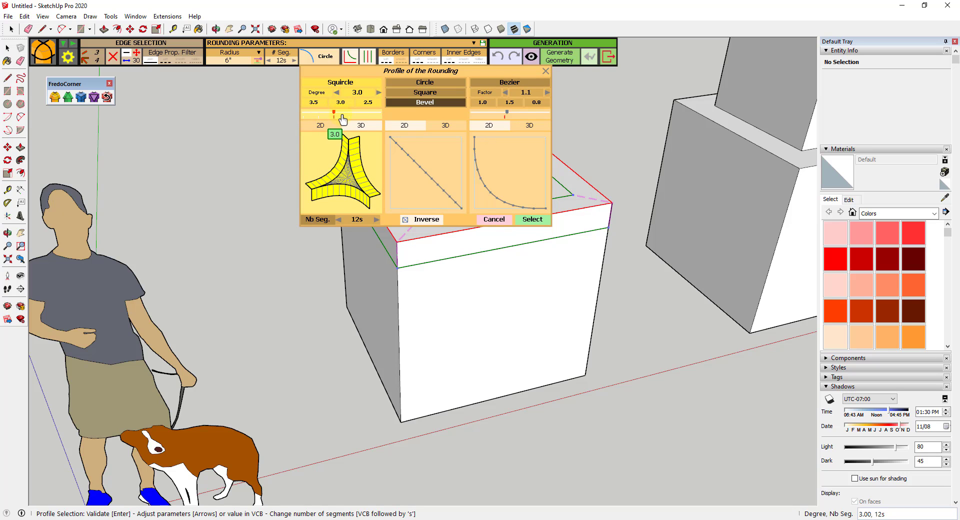
click(531, 219)
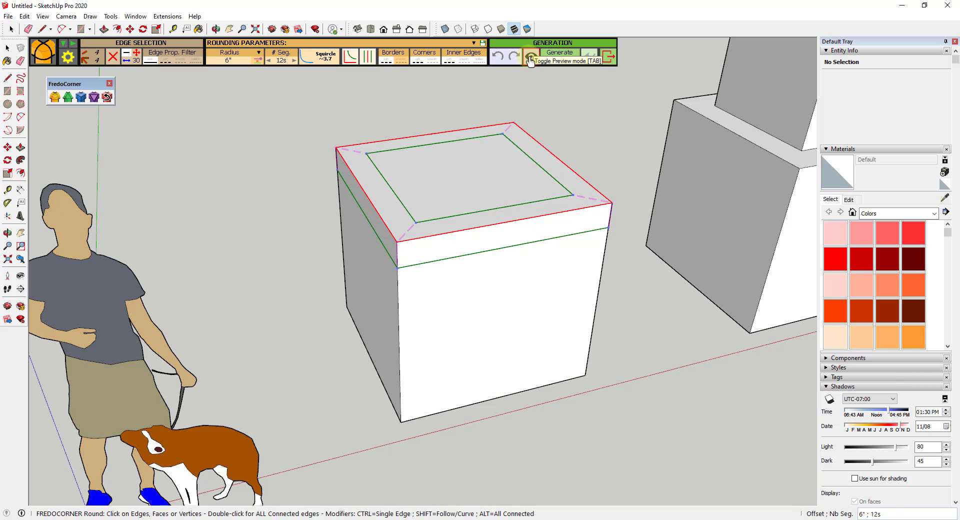
click(530, 59)
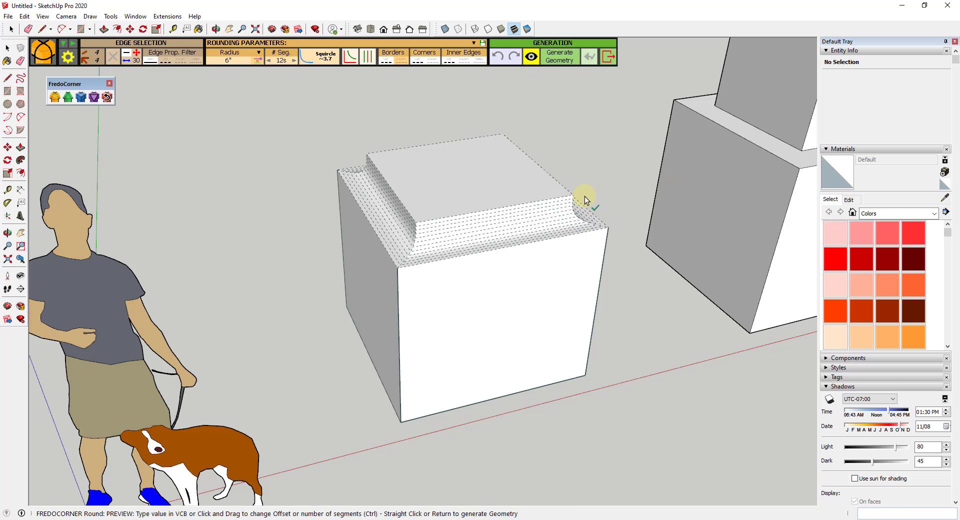
Change the rounding profile to a non-inverse Circle with 6 segments.
click(318, 62)
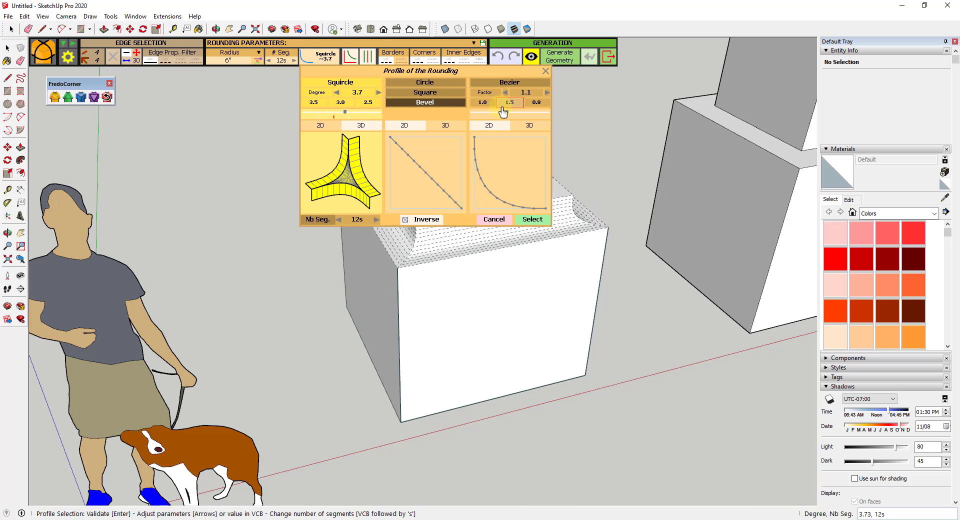
click(425, 94)
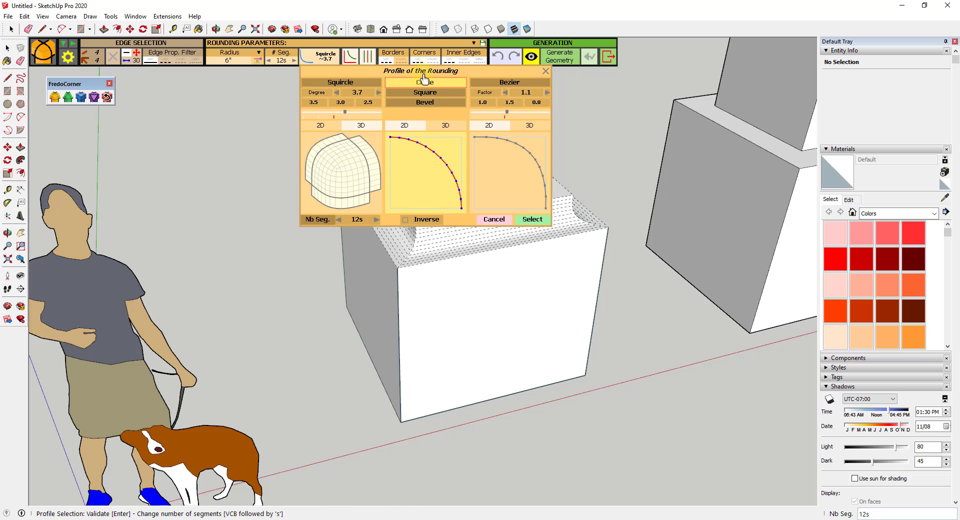
click(338, 219)
click(338, 220)
click(339, 220)
click(338, 220)
click(377, 220)
click(377, 220)
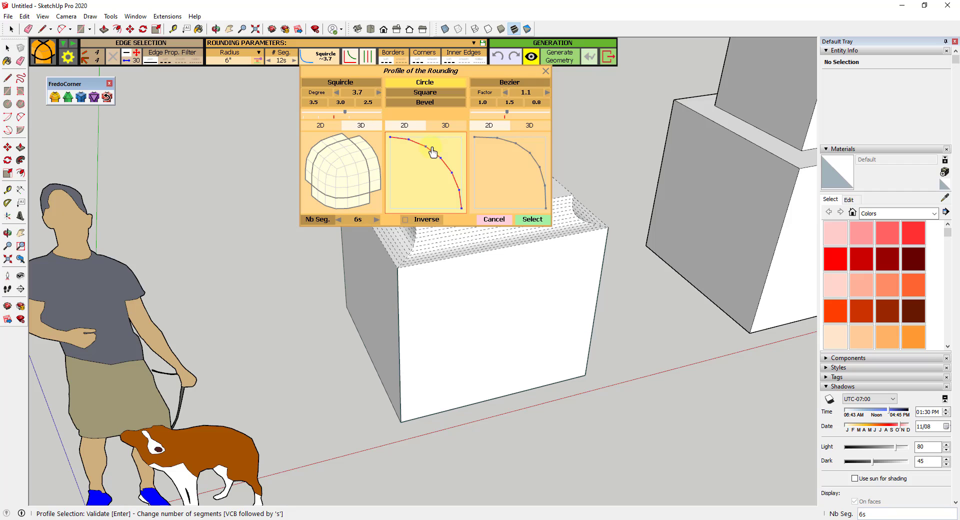
click(531, 220)
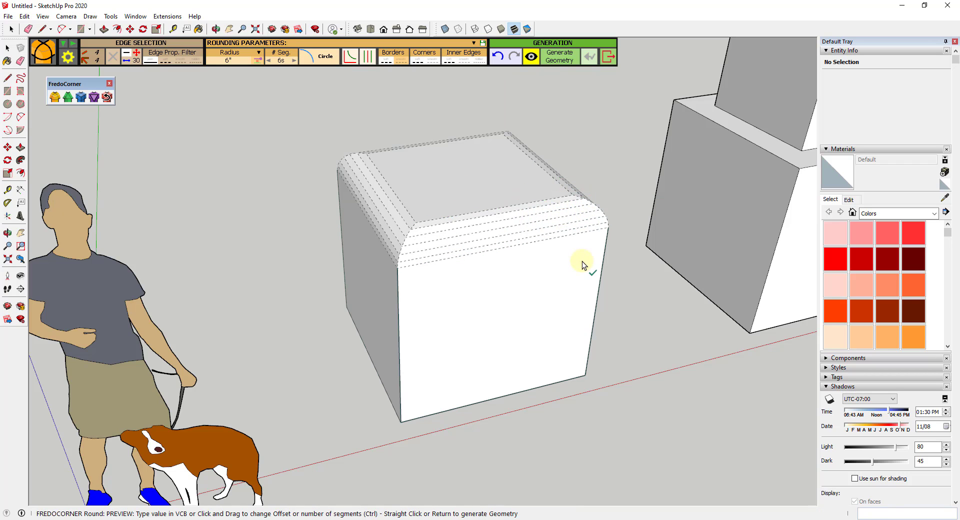
Reduce the rounding to 0 segments and leave the rounding of the cube's top edges.
click(269, 61)
click(269, 60)
click(269, 60)
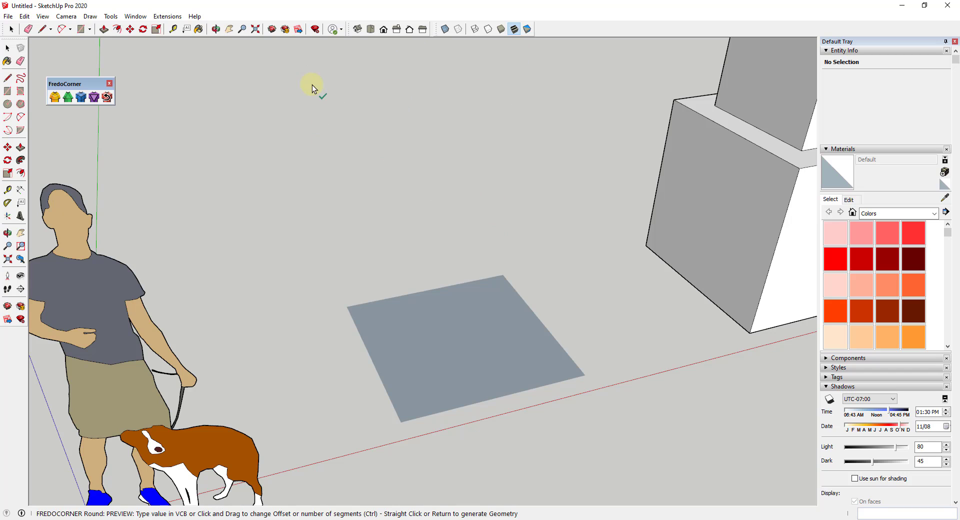
right_click(444, 215)
click(477, 221)
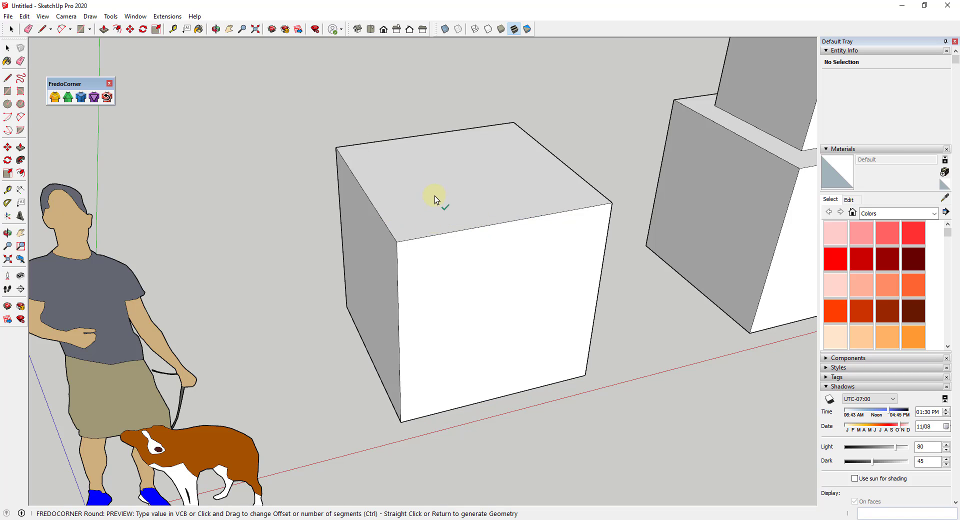
right_click(481, 215)
click(465, 227)
Start a new rounding with FredoCorner Round and clear the preselected cube edges.
scroll(318, 231, down, 1)
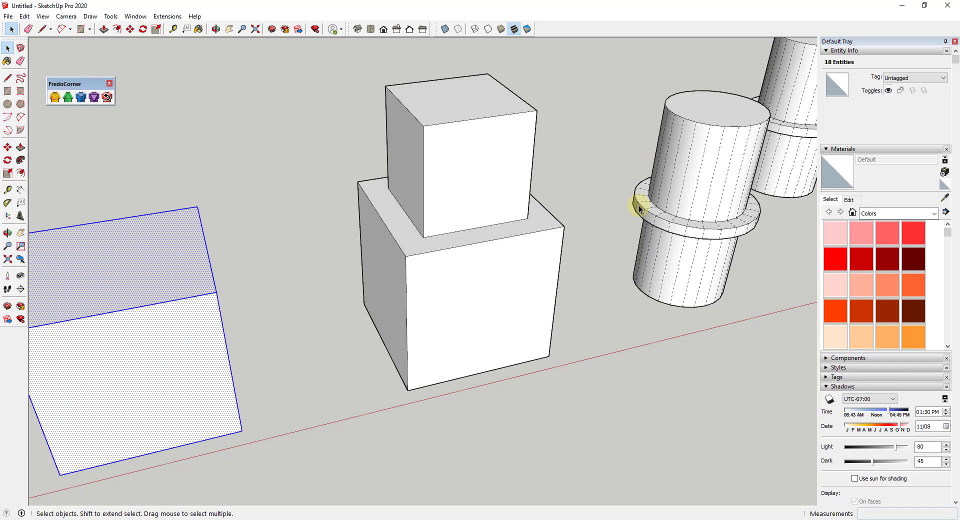
click(58, 99)
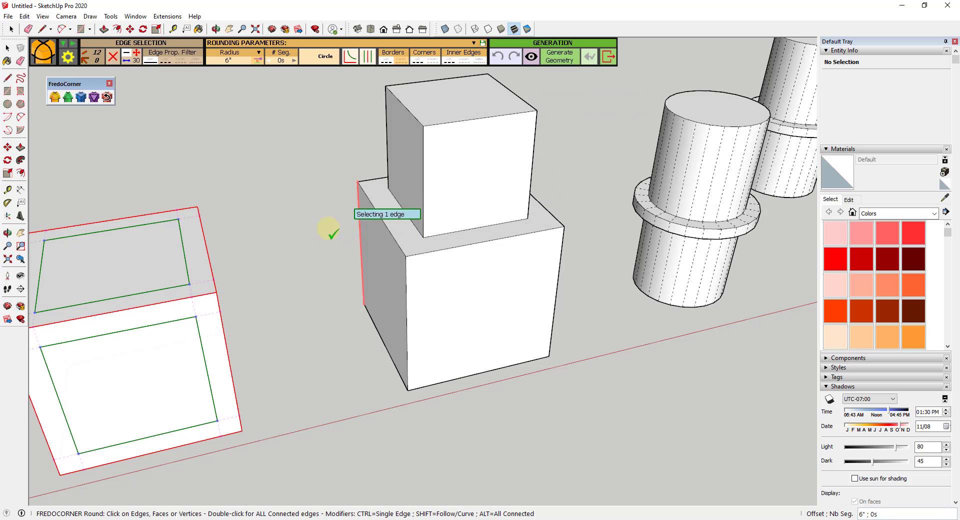
right_click(315, 232)
click(368, 249)
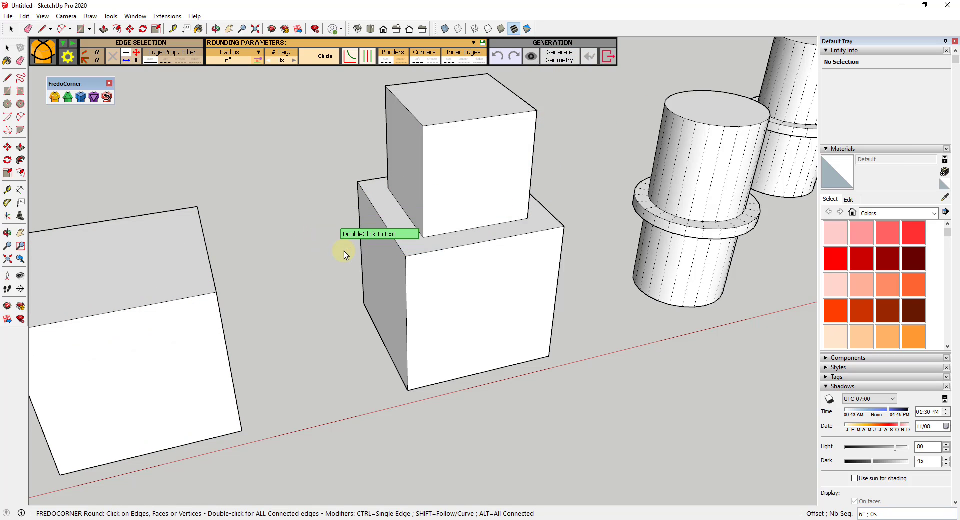
Select one bottom edge of the upper stacked box, where it meets the lower box, for rounding.
scroll(571, 185, up, 2)
scroll(571, 185, up, 1)
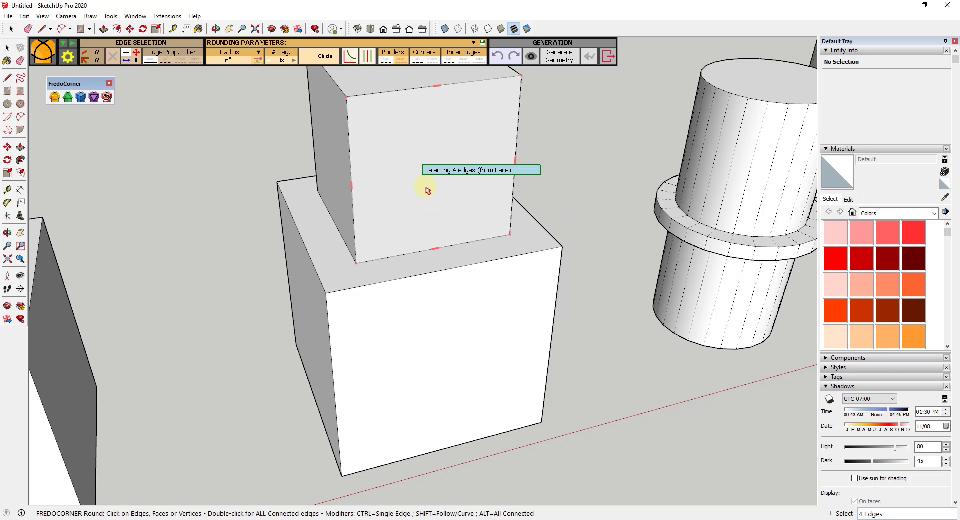
click(461, 246)
middle_drag(429, 262, 481, 242)
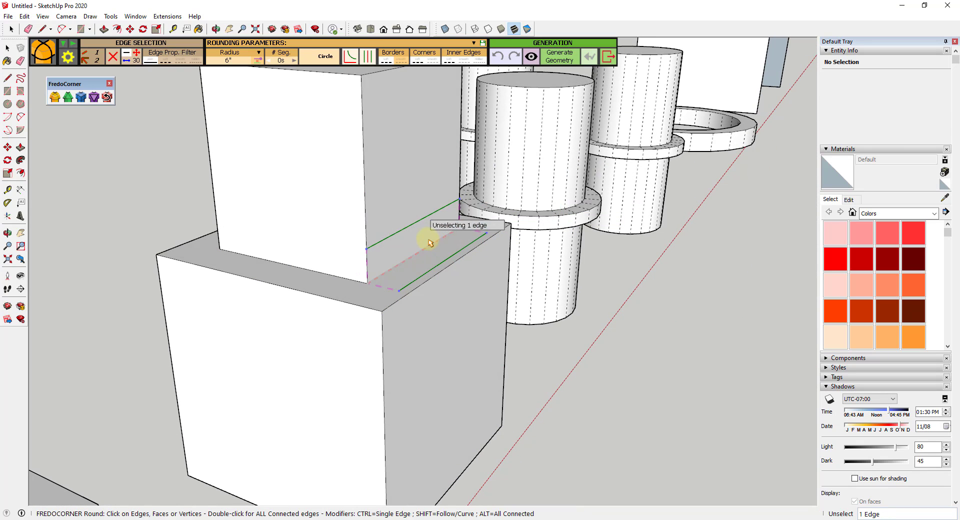
Preview the rounding along the boxes' junction edge and set it to 10 segments.
key(Return)
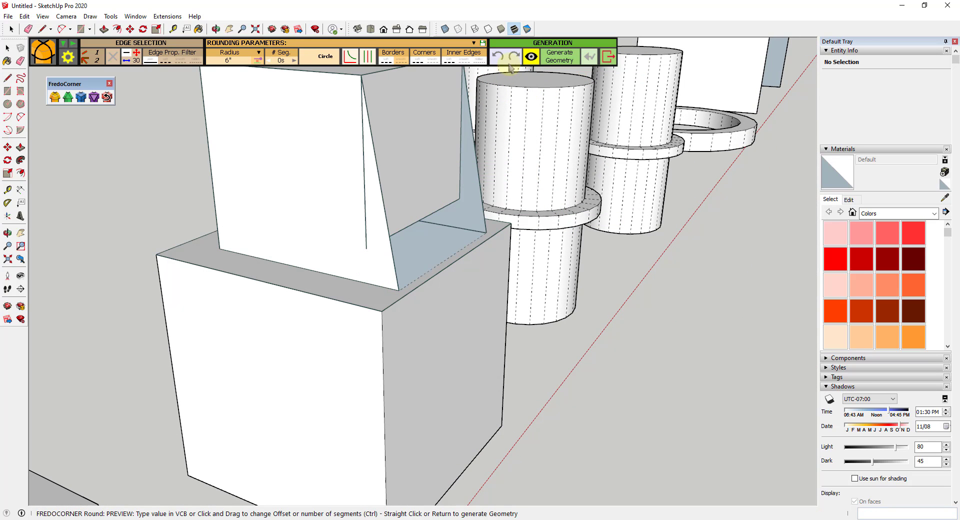
click(294, 61)
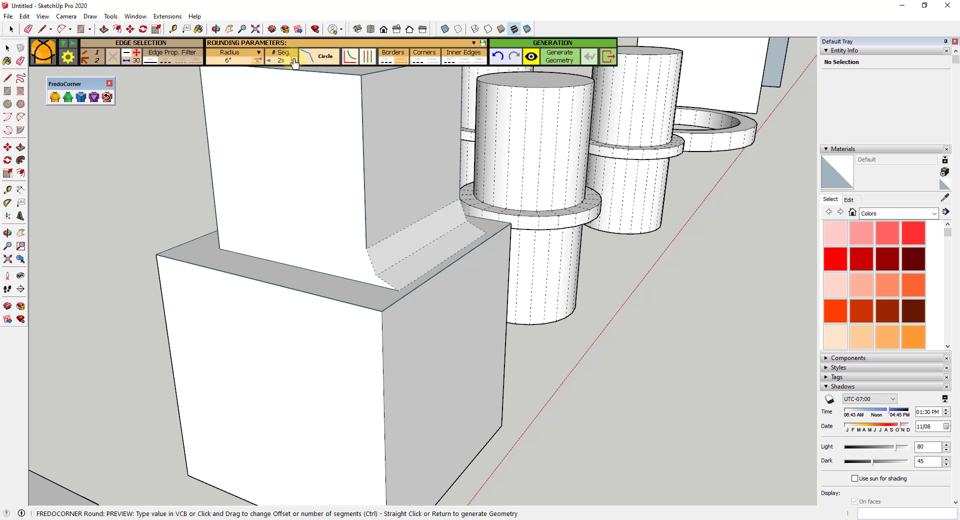
scroll(294, 61, up, 4)
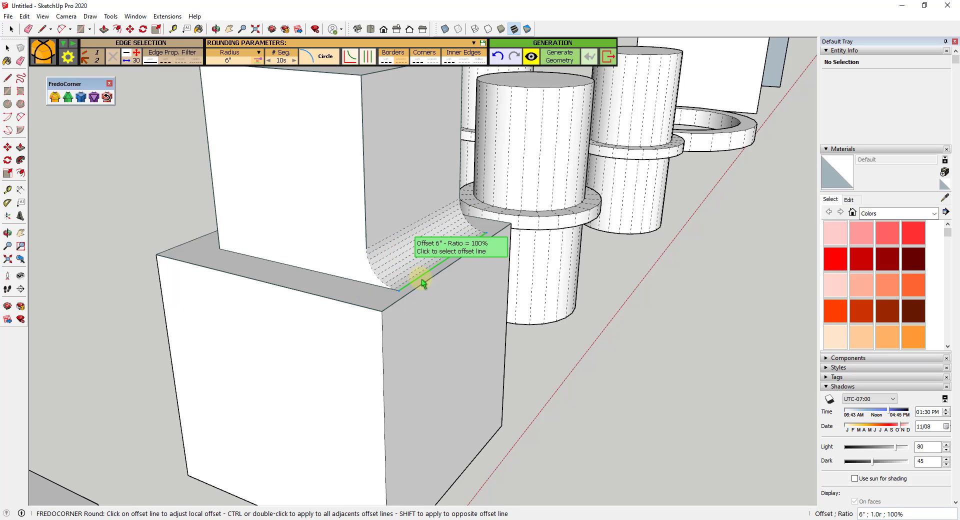
Add the adjacent bottom edge of the upper box to the rounding and preview both edges together.
click(531, 59)
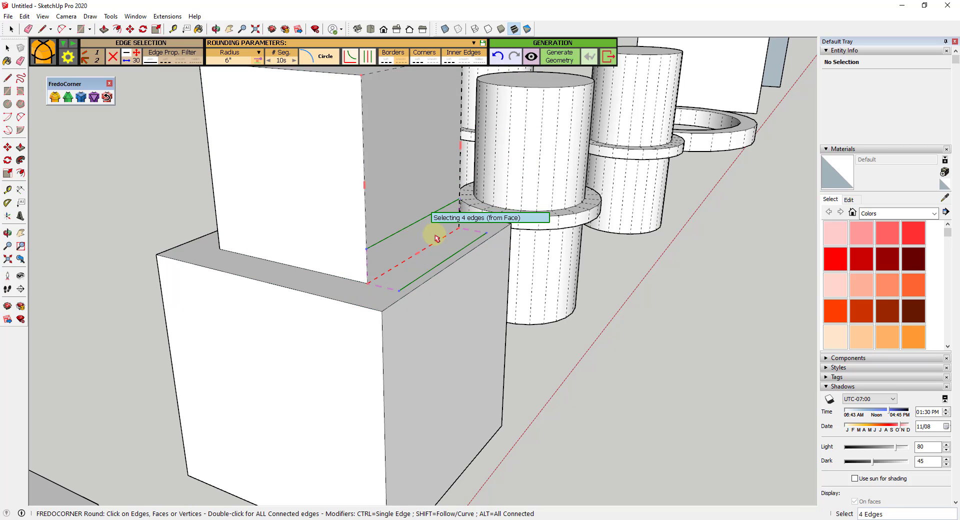
click(332, 274)
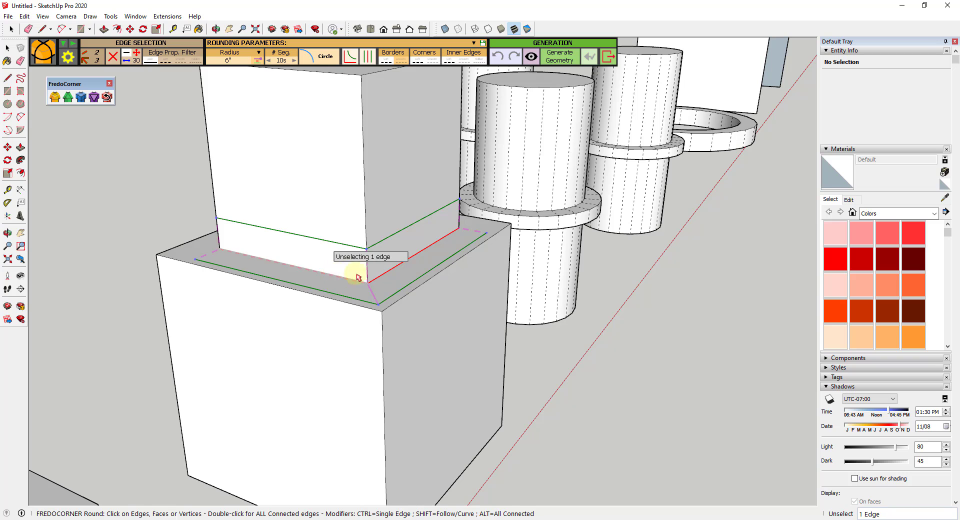
click(531, 59)
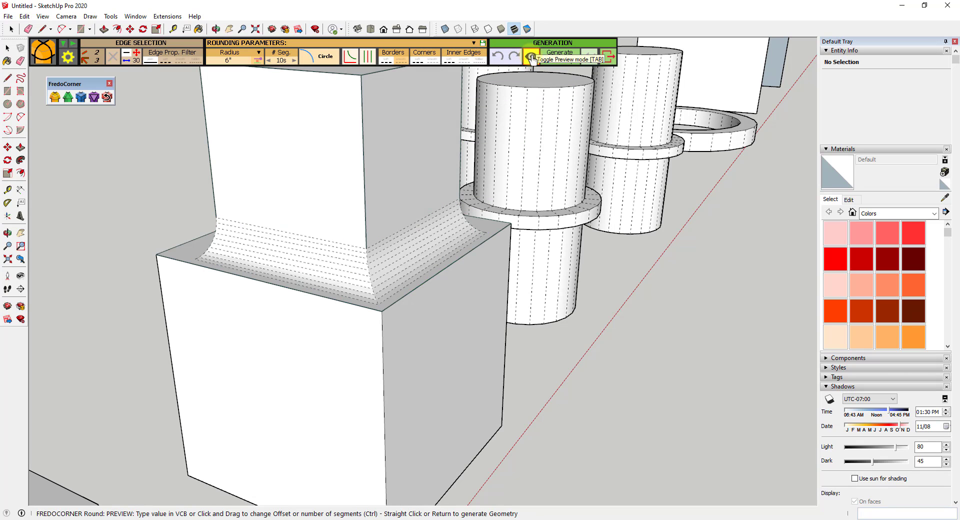
click(531, 58)
click(532, 58)
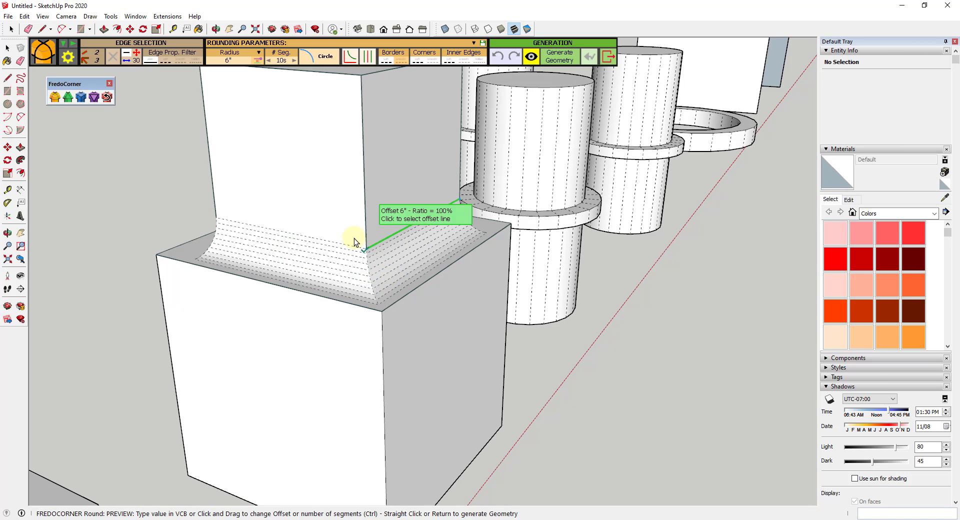
Start FredoCorner Bevel and select the circular top edge of the nearest cylinder.
scroll(360, 238, down, 1)
scroll(583, 185, up, 2)
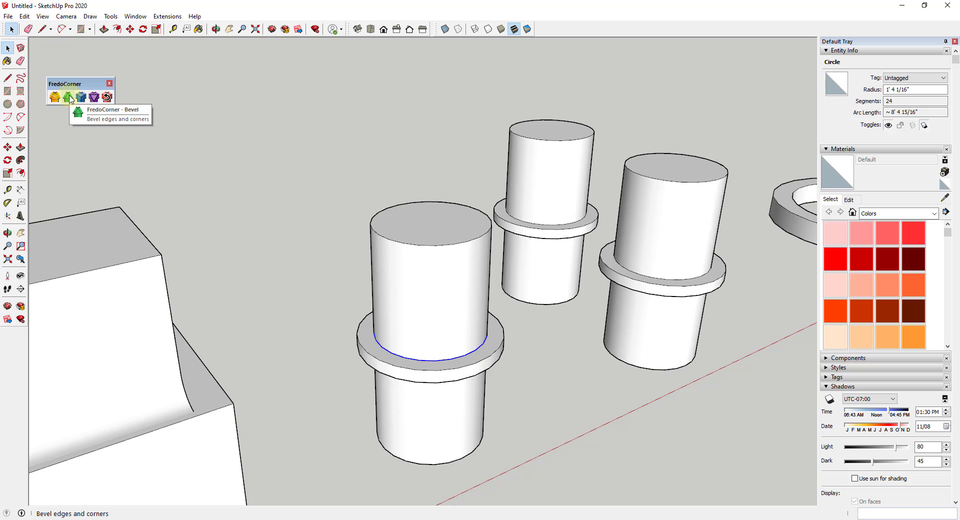
click(70, 98)
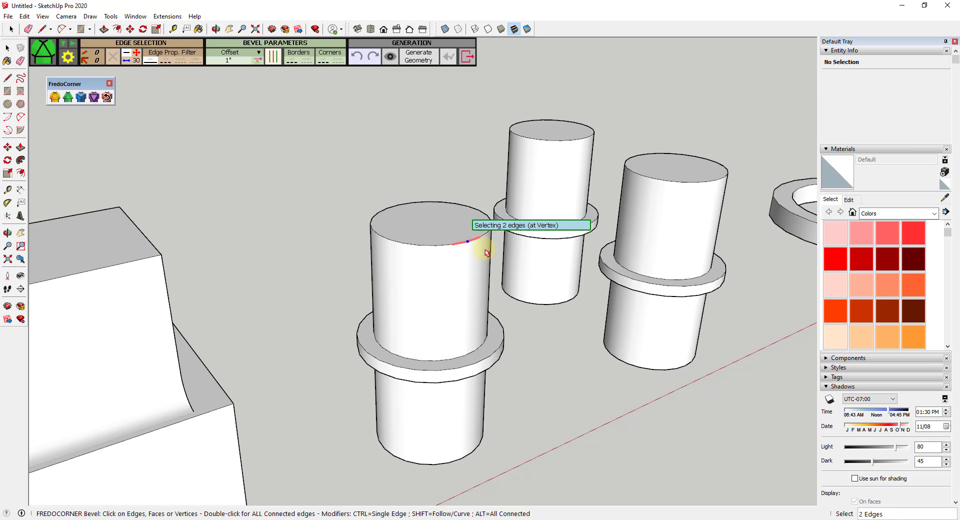
click(461, 245)
click(461, 245)
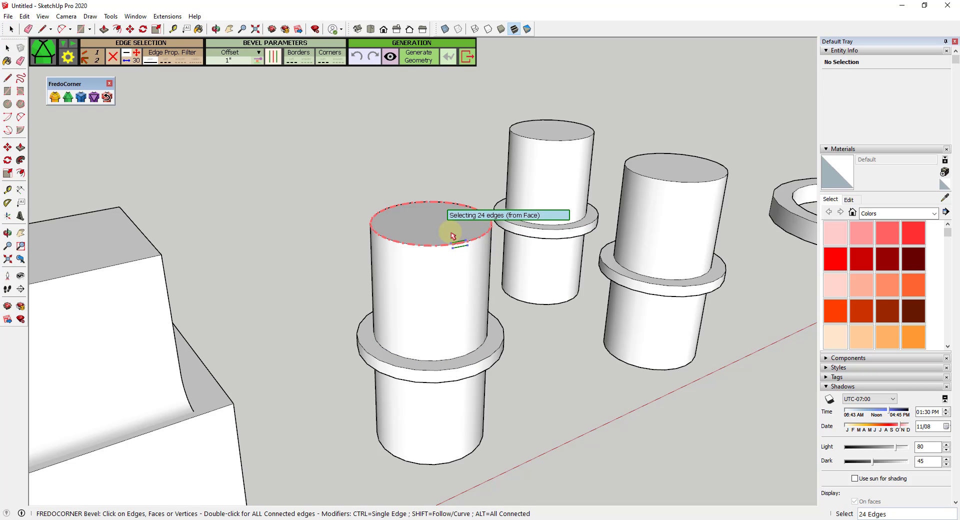
Set the bevel offset to 6" and generate the bevel around the cylinder's top edge.
scroll(453, 230, up, 3)
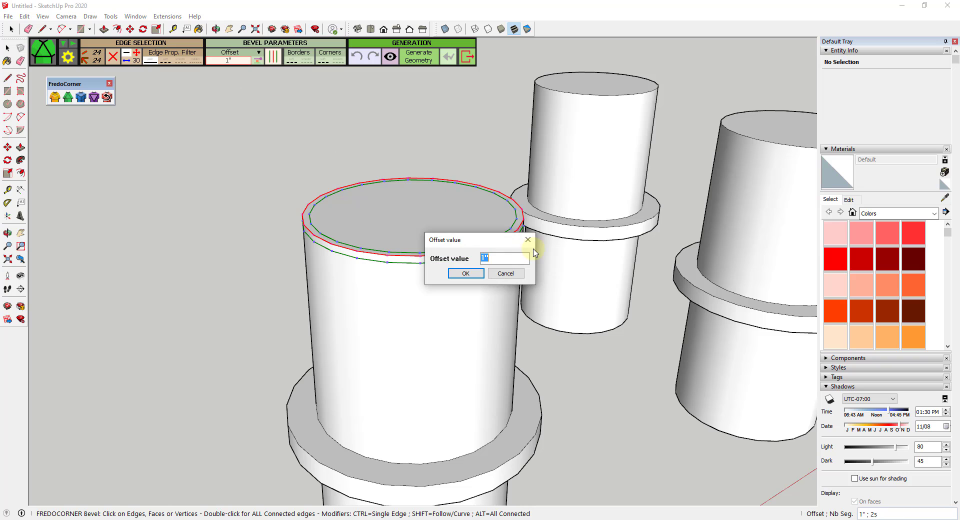
text(6)
key(Return)
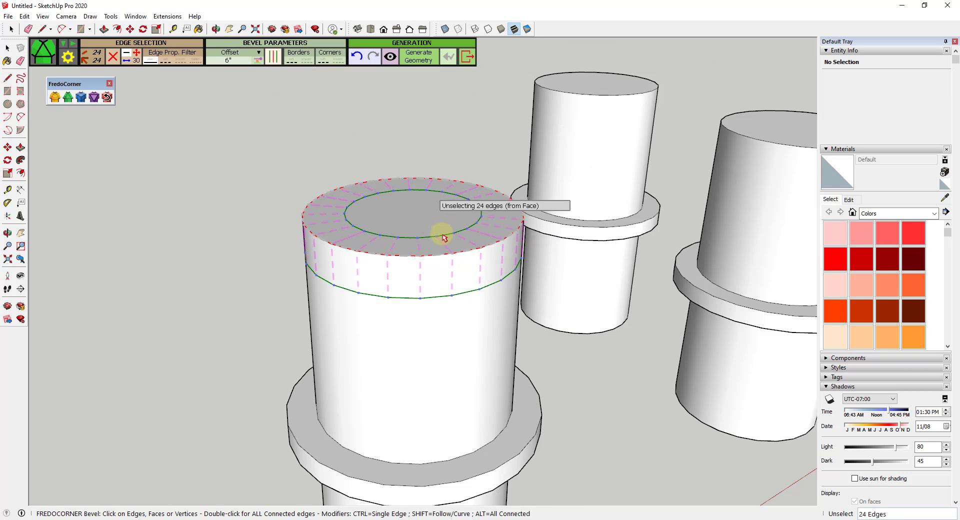
click(421, 60)
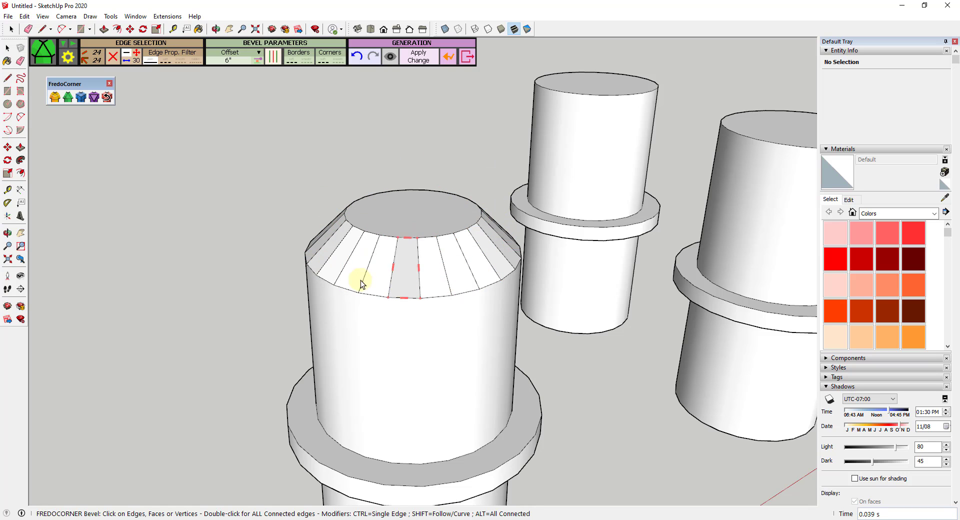
scroll(447, 240, down, 3)
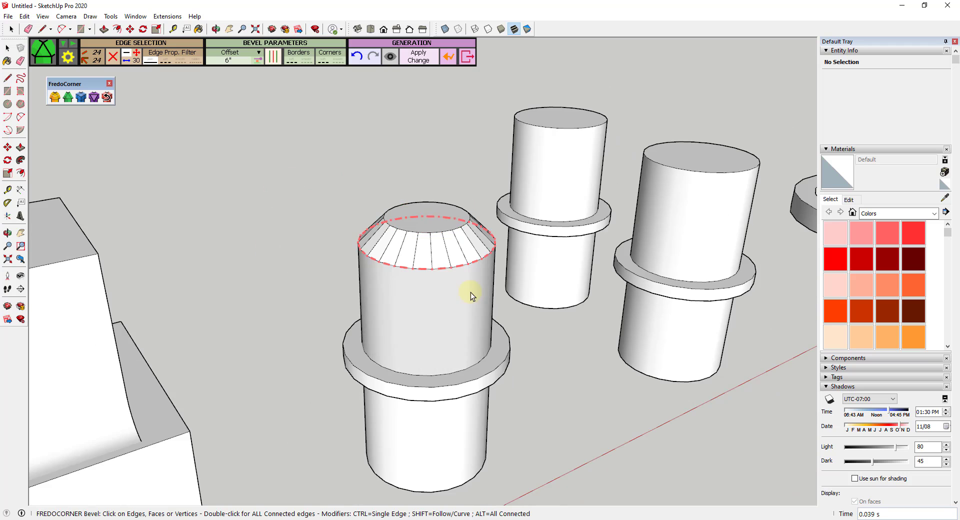
Bevel the upper outer edge of the nearest cylinder's ring with a 1" offset.
scroll(471, 292, up, 2)
scroll(443, 229, up, 2)
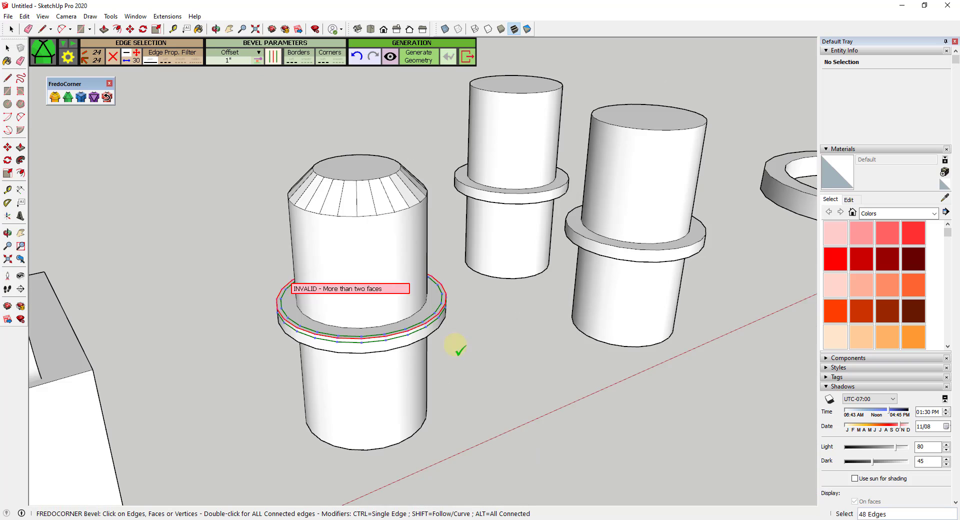
click(455, 346)
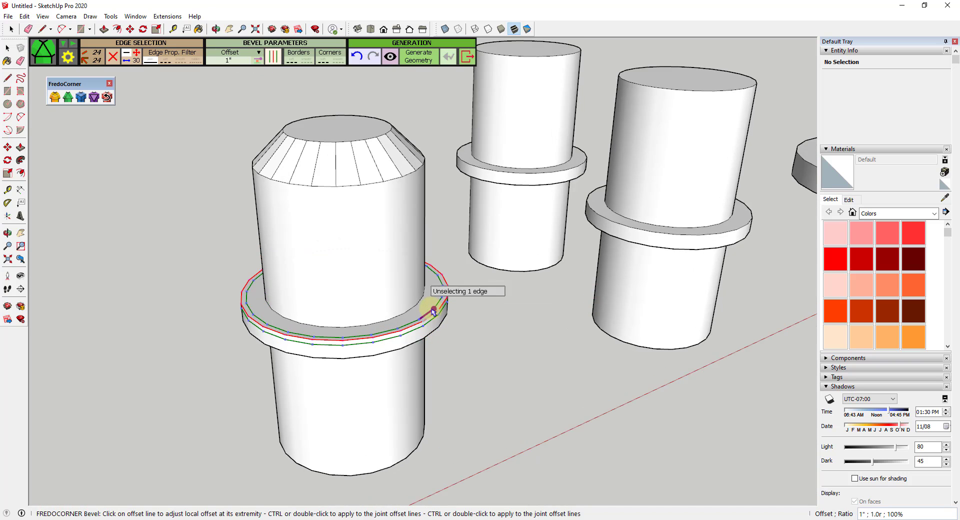
scroll(446, 300, up, 5)
scroll(461, 317, up, 2)
middle_drag(452, 328, 400, 305)
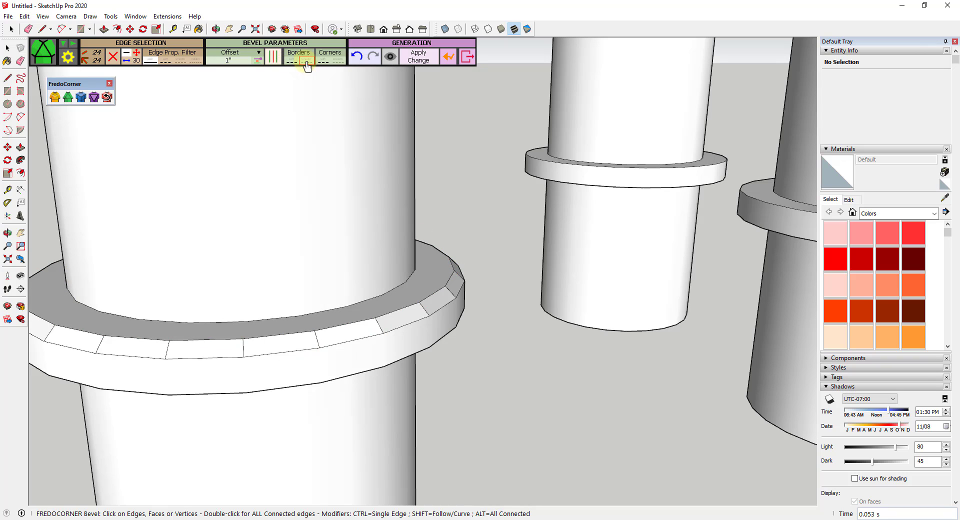
scroll(448, 256, down, 2)
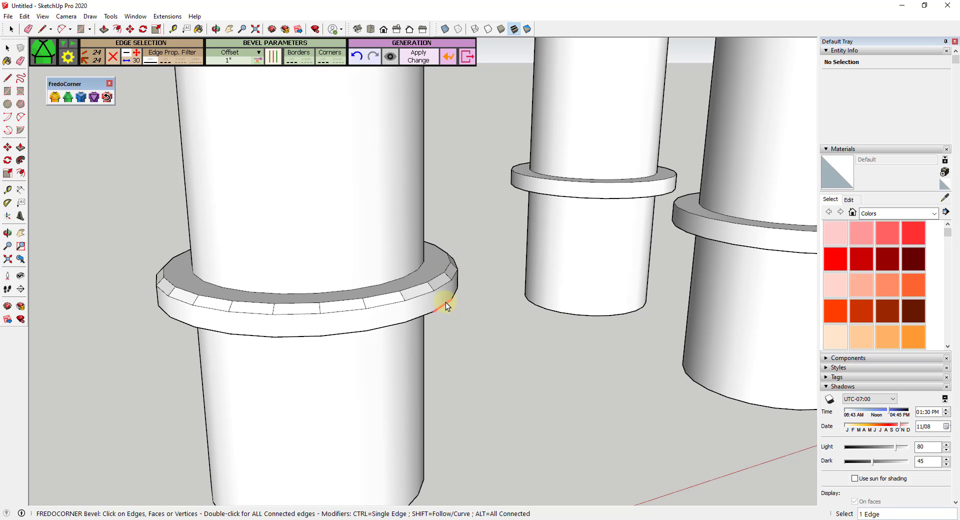
Undo the ring bevel and regenerate it at the 1" offset with softened border edges.
key(ctrl+z)
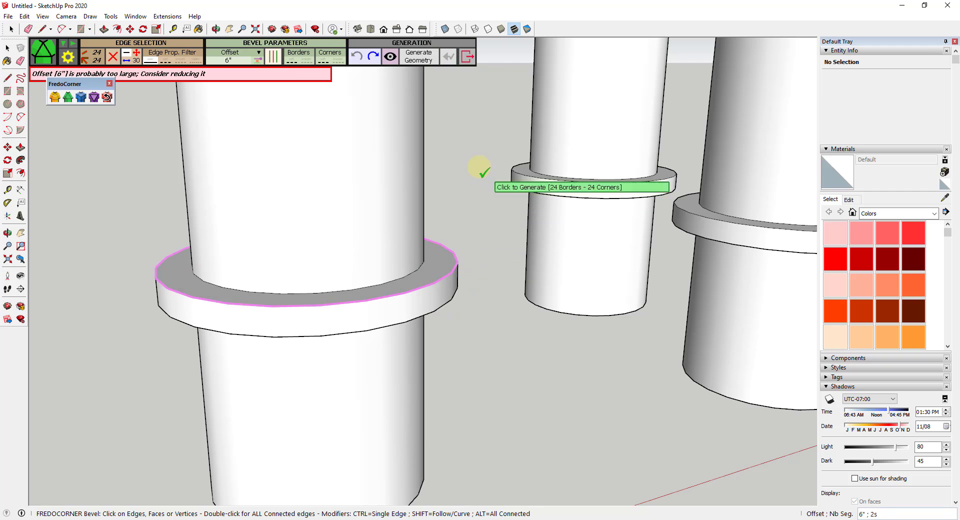
key(ctrl+y)
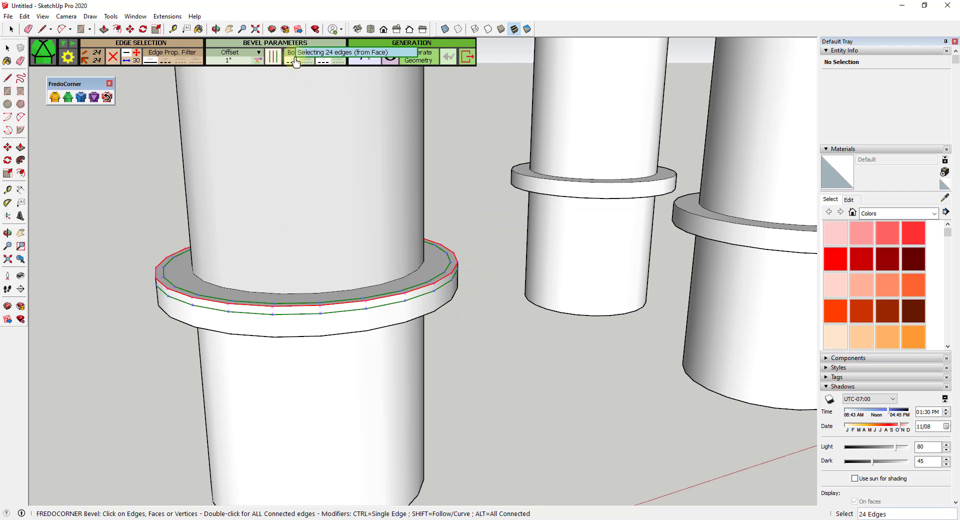
click(485, 245)
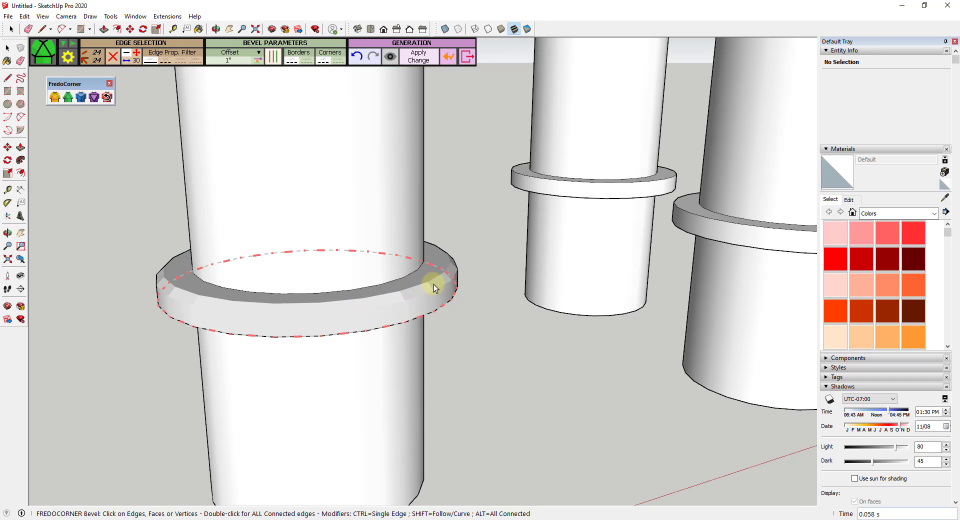
Show hidden geometry and select a short dashed edge on the ring's bevel to inspect its soft property.
click(43, 16)
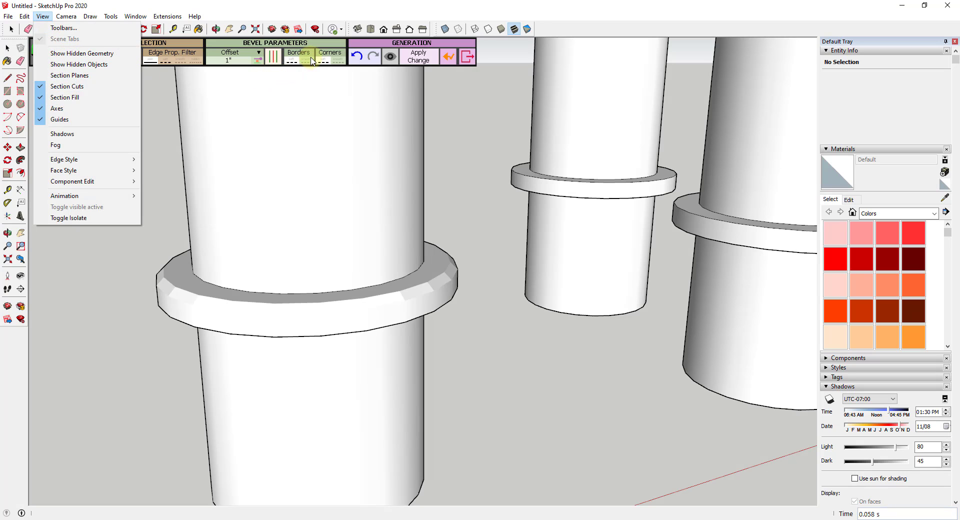
click(87, 53)
scroll(272, 313, up, 1)
click(275, 310)
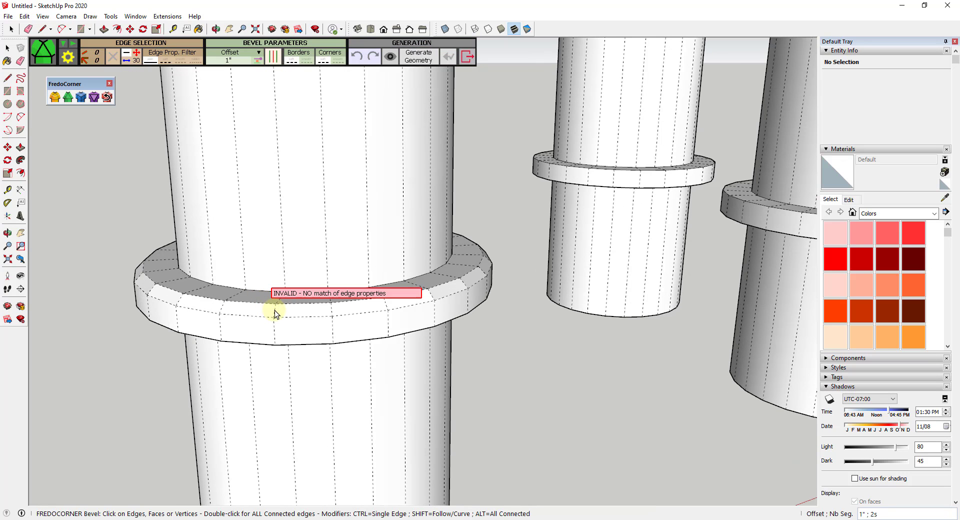
key(space)
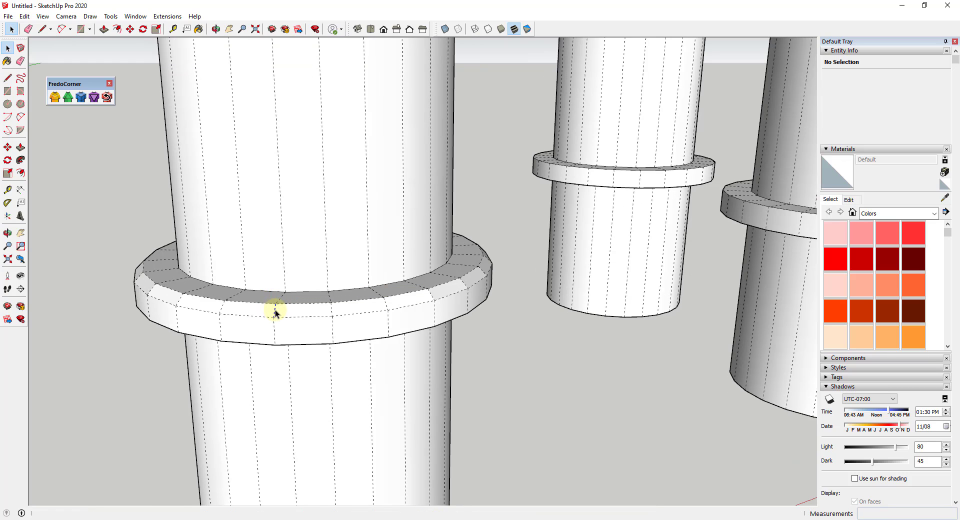
click(276, 312)
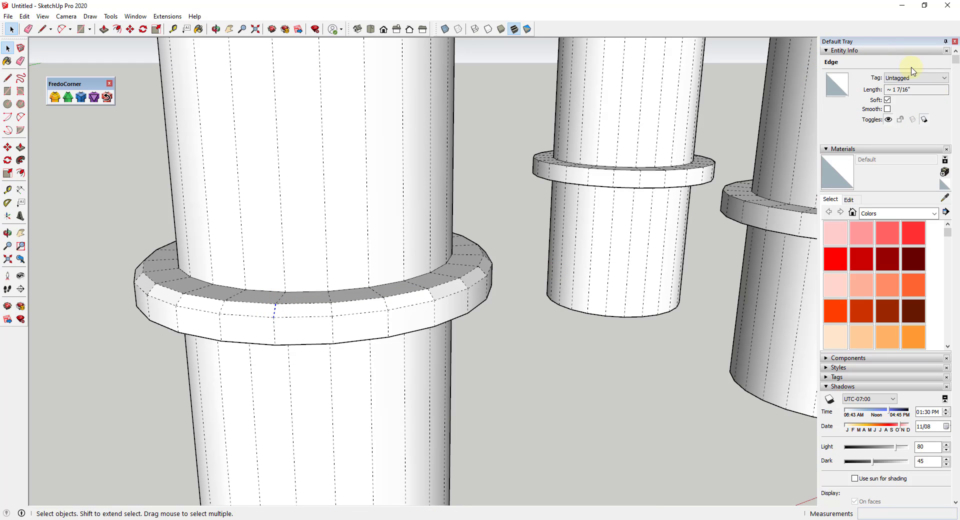
Turn off the display of hidden geometry.
click(66, 16)
mouse_move(42, 16)
click(55, 56)
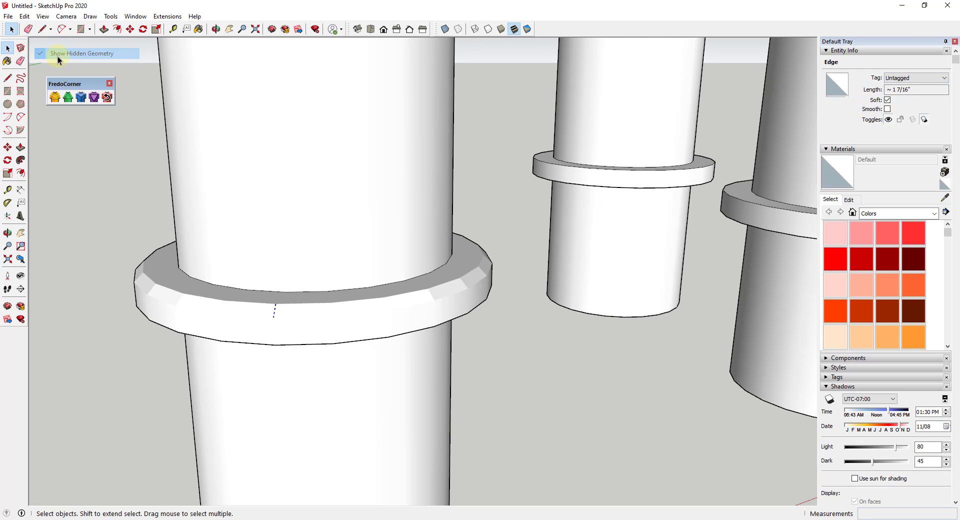
Display the SUbD tools and place them next to the FredoCorner tools.
scroll(394, 231, down, 5)
scroll(473, 175, up, 2)
middle_drag(466, 168, 479, 183)
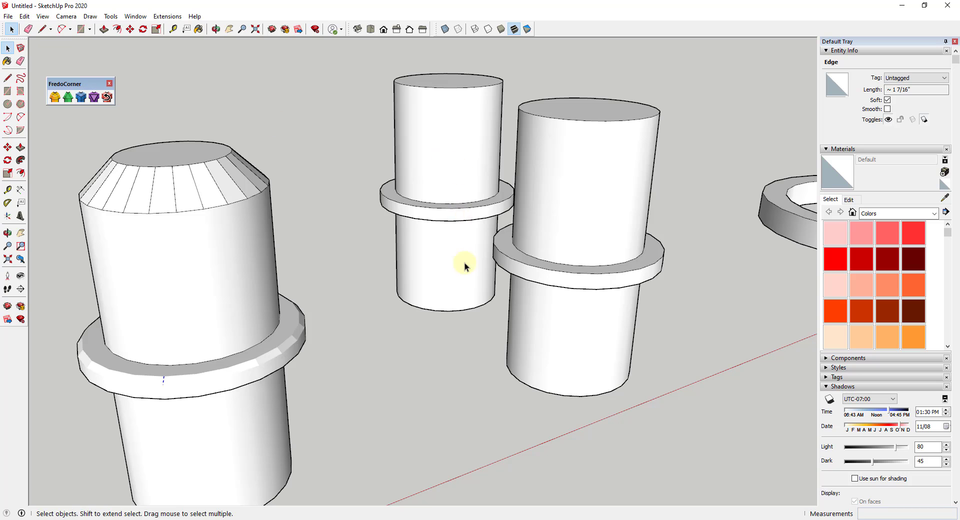
scroll(439, 315, down, 2)
scroll(540, 181, up, 2)
middle_drag(492, 187, 543, 240)
right_click(568, 32)
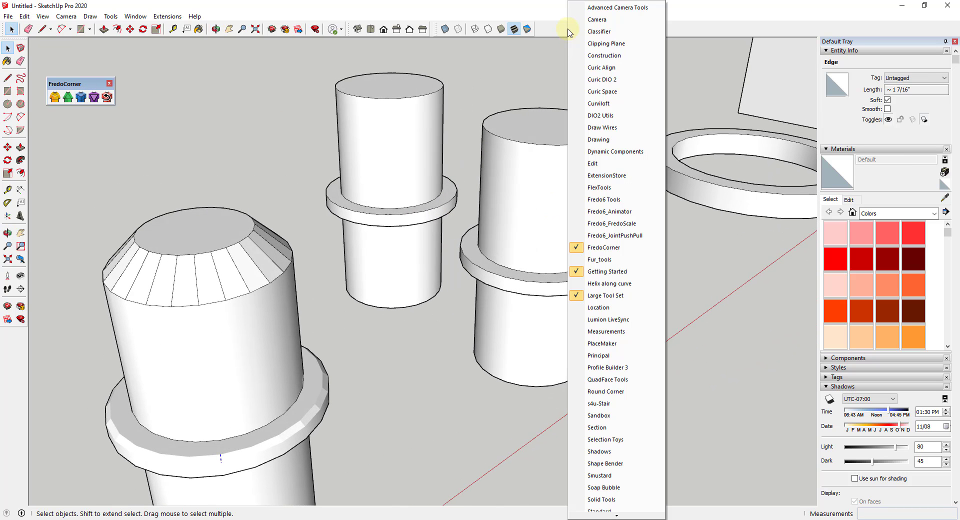
scroll(629, 440, down, 2)
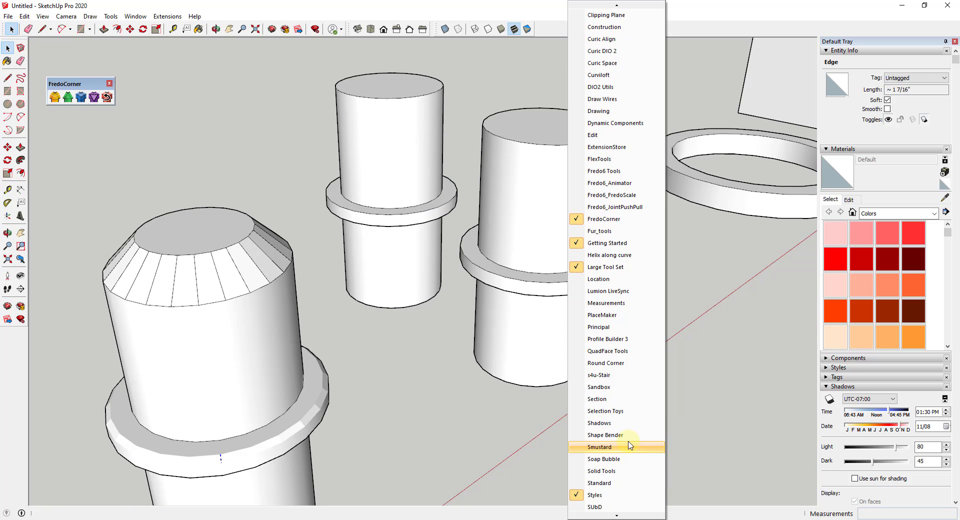
click(599, 509)
drag(310, 77, 198, 74)
Apply SUbD subdivision to the whole rear cylinder group, smoothing its shape.
click(391, 141)
scroll(359, 115, up, 2)
click(153, 90)
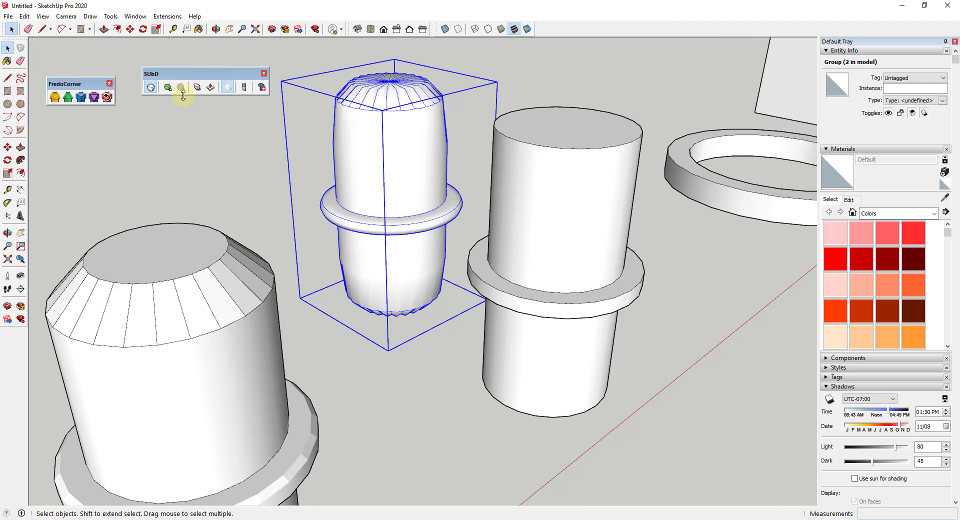
scroll(364, 85, up, 2)
middle_drag(385, 81, 346, 82)
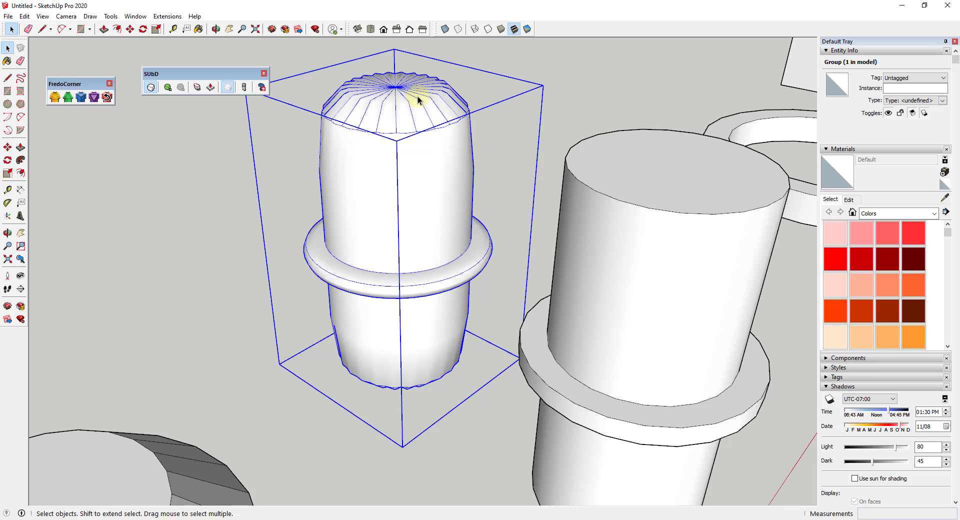
Open the remaining plain cylinder group for editing and select its circular top edge for a FredoCorner subdivision.
scroll(394, 95, down, 5)
click(595, 208)
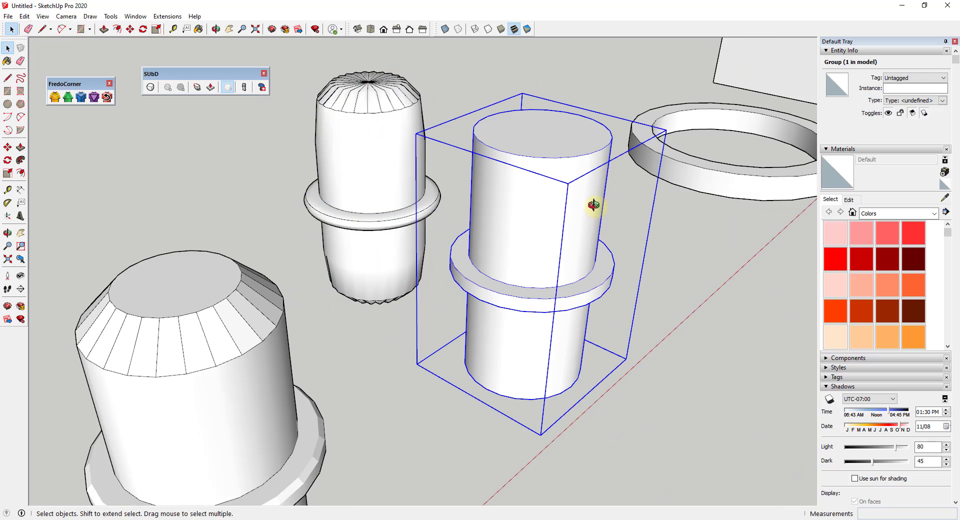
double_click(515, 223)
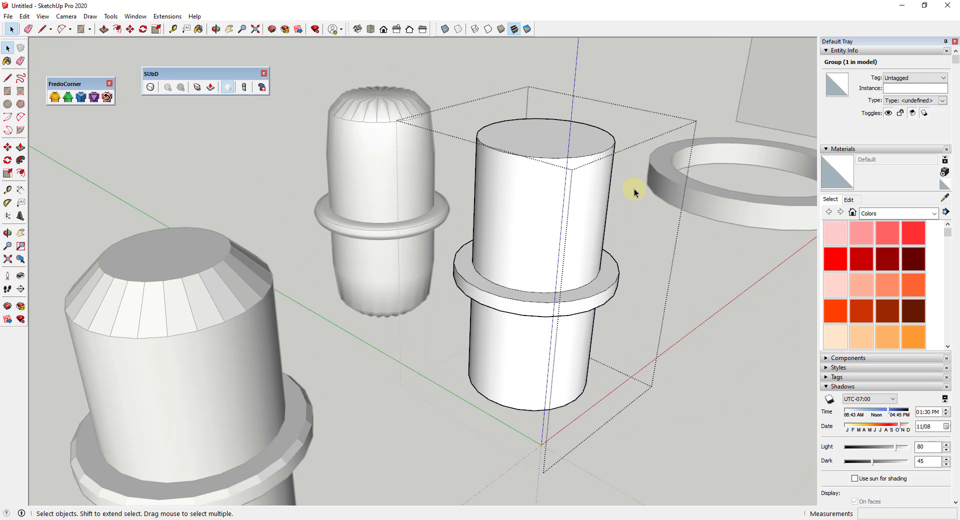
click(81, 99)
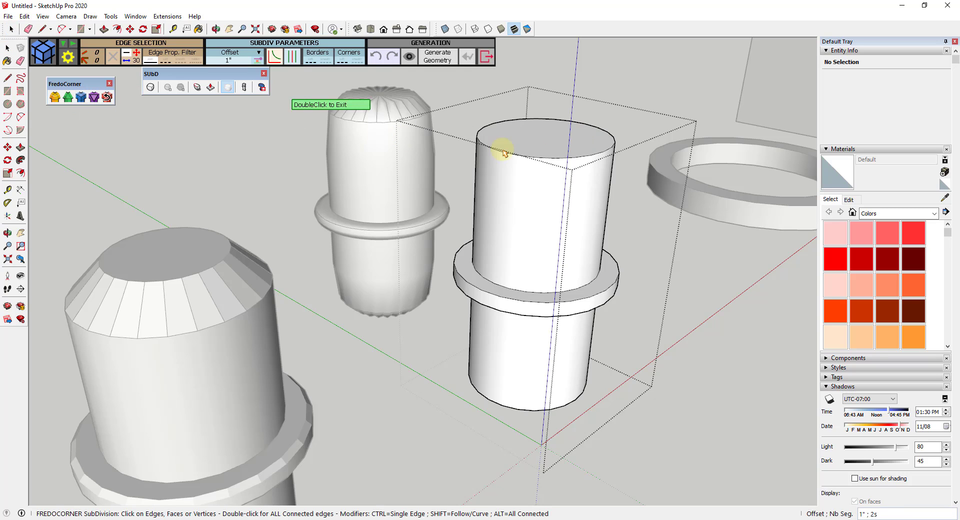
click(522, 142)
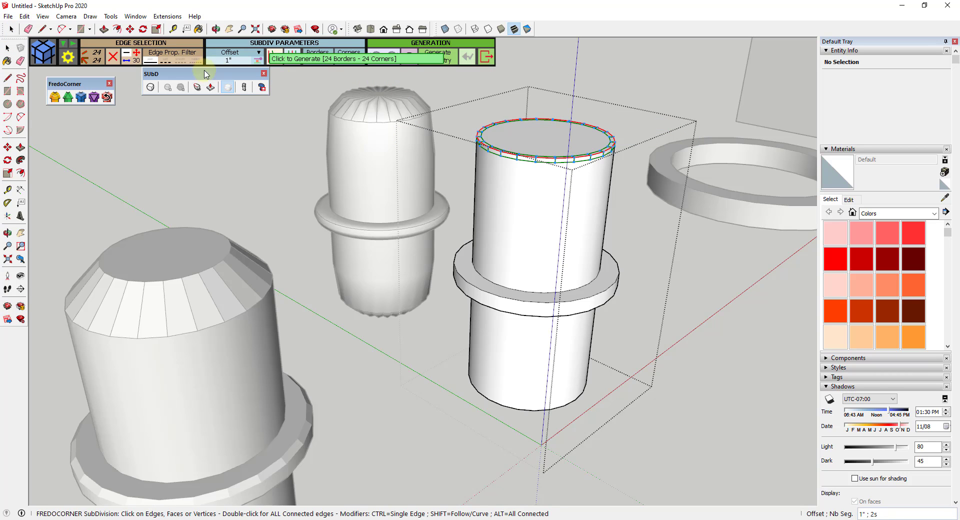
Set the subdivision offset to 8" and generate the subdivided faces around the cylinder's top edge.
click(237, 61)
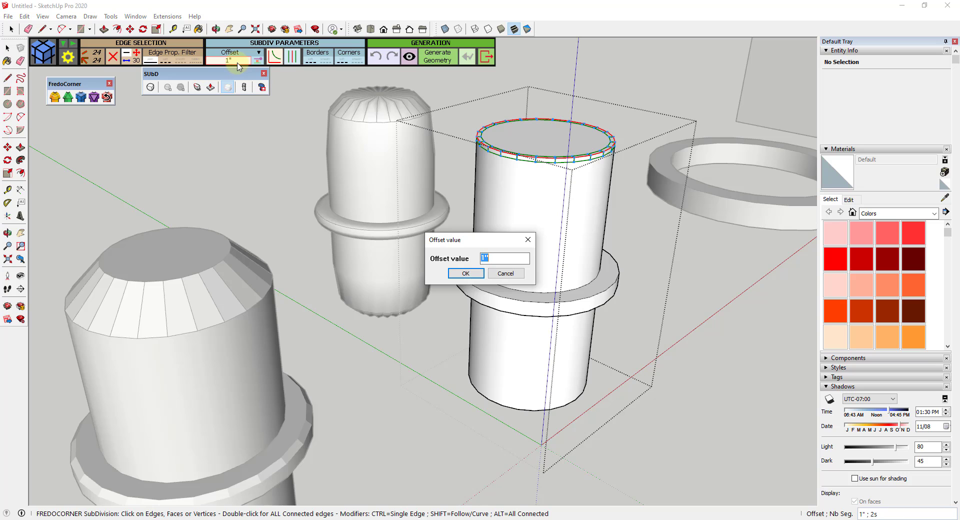
text(8)
key(Return)
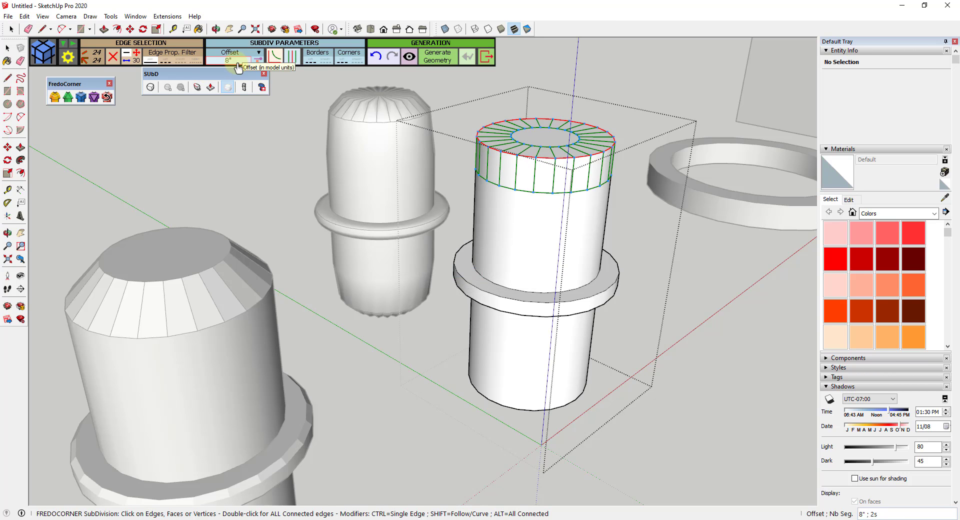
scroll(615, 153, up, 3)
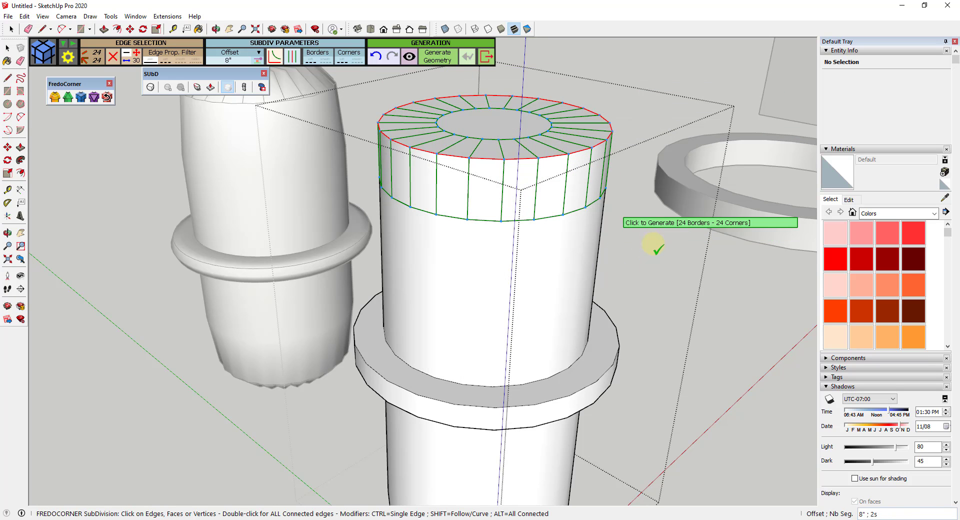
click(652, 270)
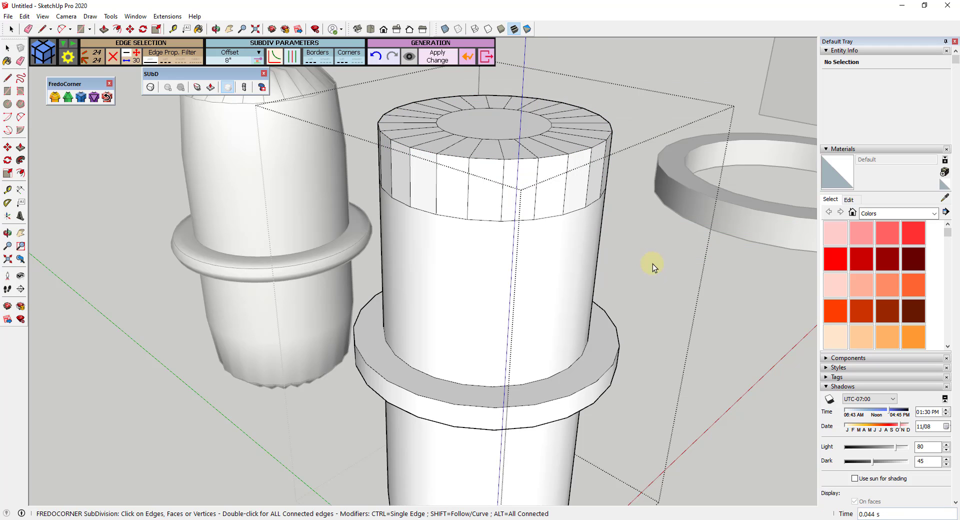
scroll(663, 272, down, 3)
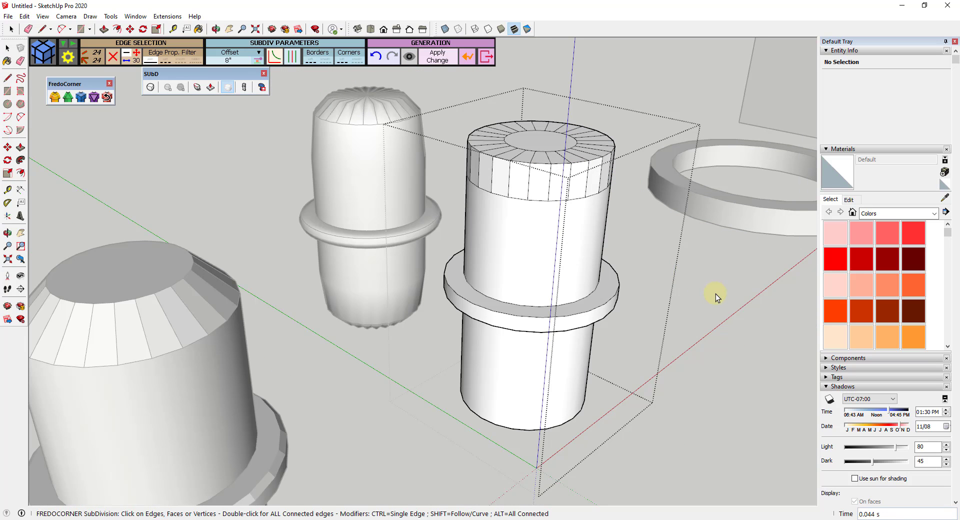
Leave the FredoCorner subdivision tool and close the edited cylinder group.
scroll(715, 293, up, 3)
key(space)
click(529, 234)
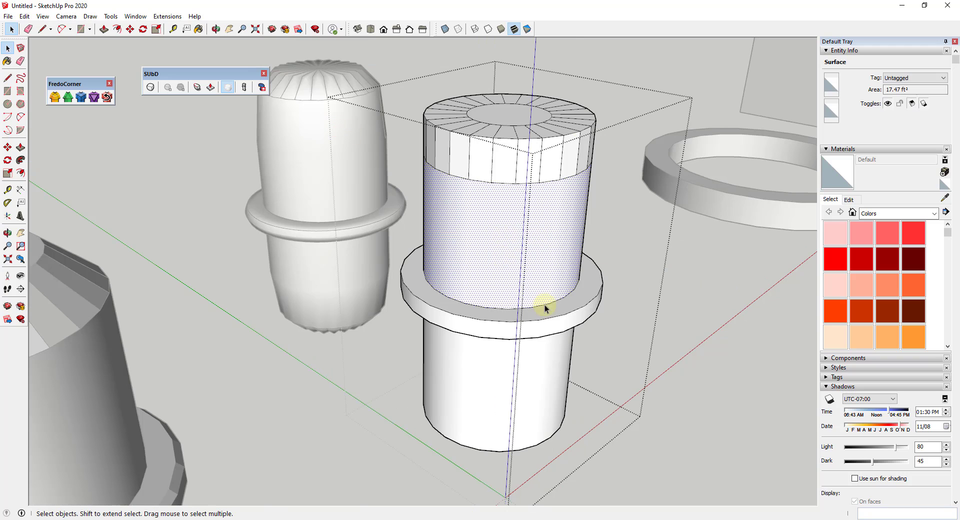
click(628, 262)
click(631, 261)
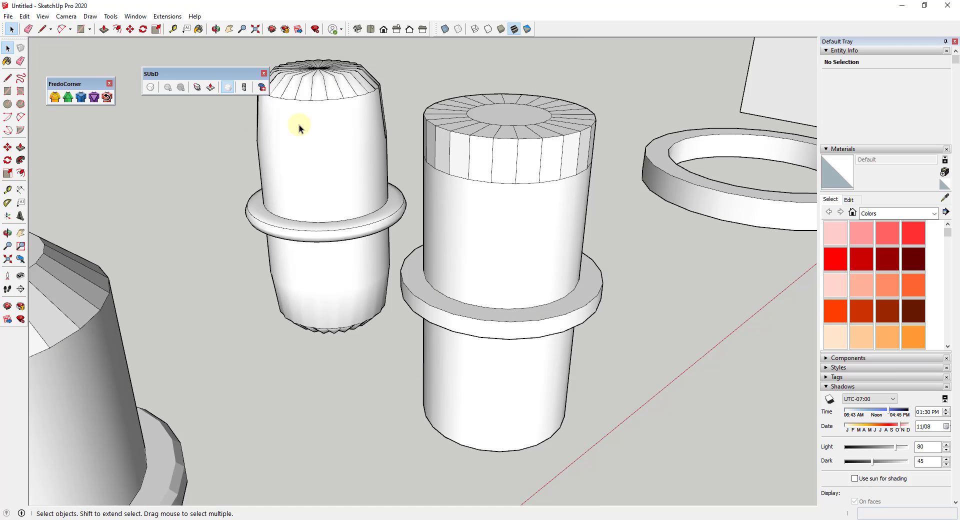
Try SUbD subdivision on the front cylinder group with the subdivided top edge, and switch it off again.
click(429, 198)
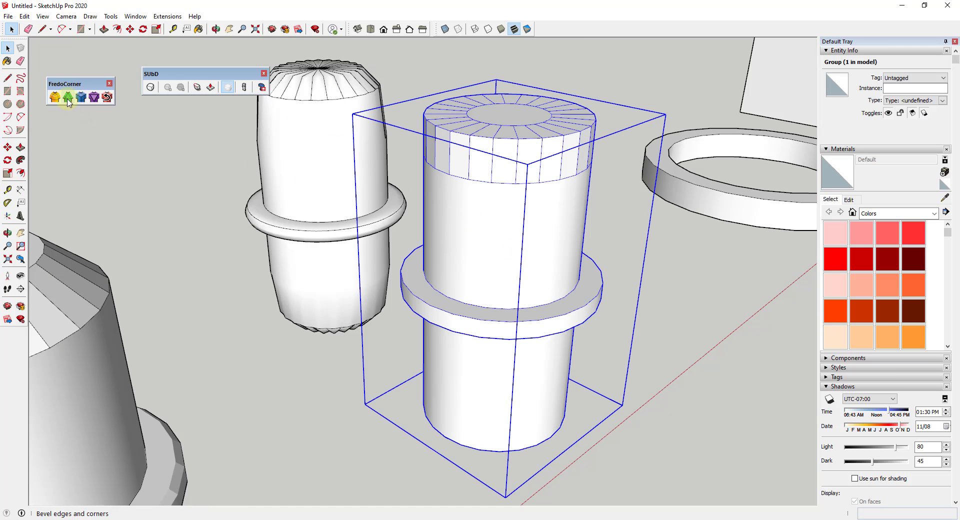
click(151, 88)
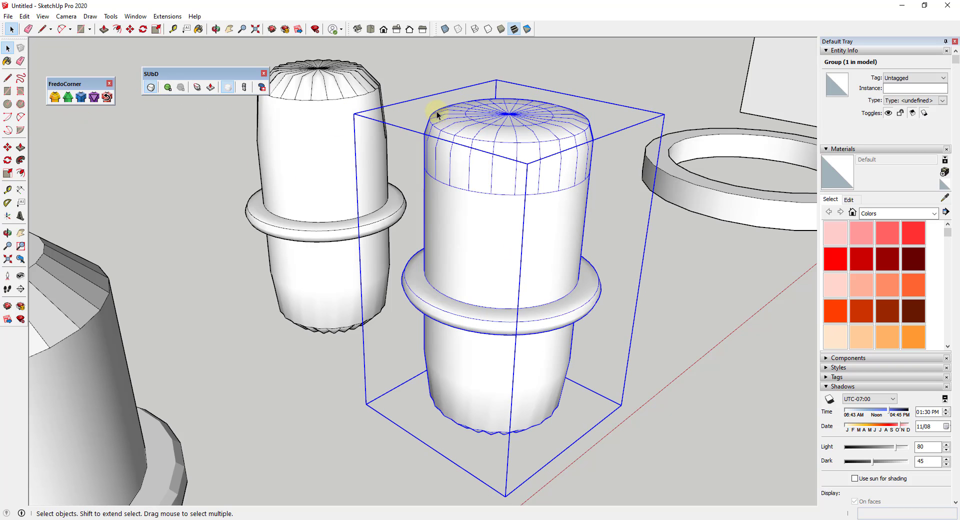
middle_drag(548, 118, 572, 196)
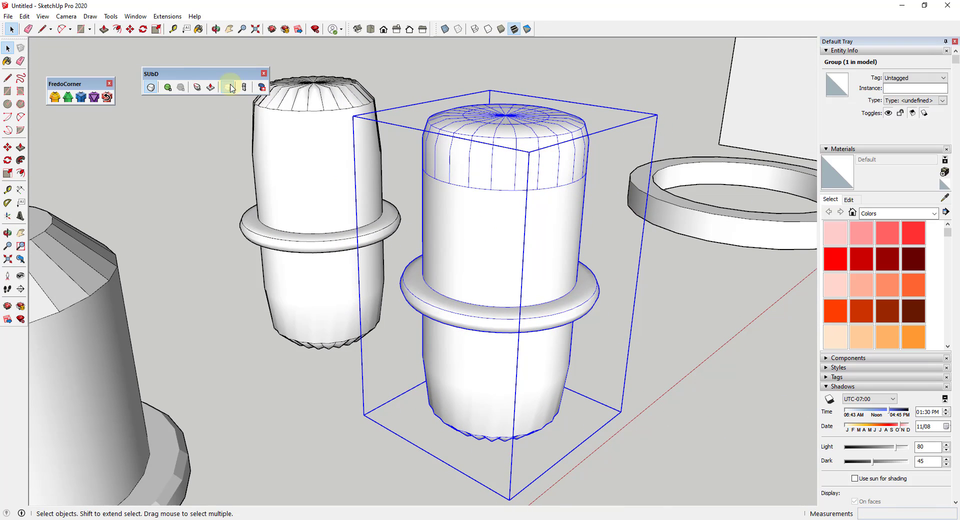
click(151, 88)
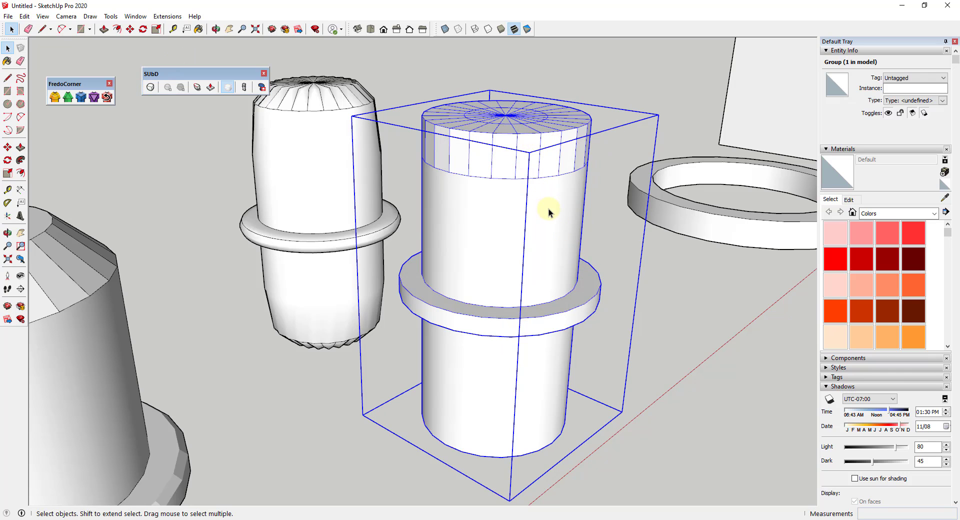
Open the front cylinder group for editing and select its flange ring's outer edges for a FredoCorner subdivision.
double_click(530, 323)
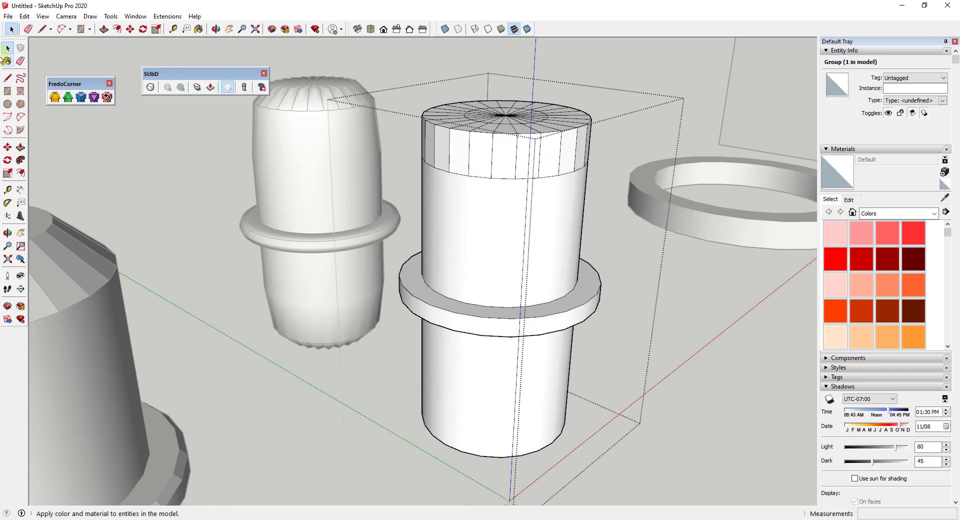
click(80, 97)
click(578, 306)
middle_drag(578, 306, 577, 172)
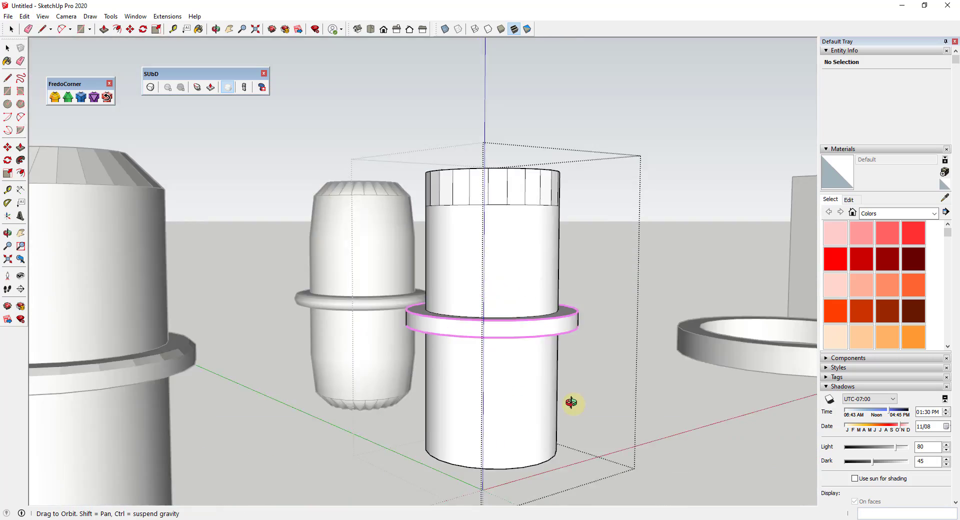
middle_drag(572, 401, 605, 398)
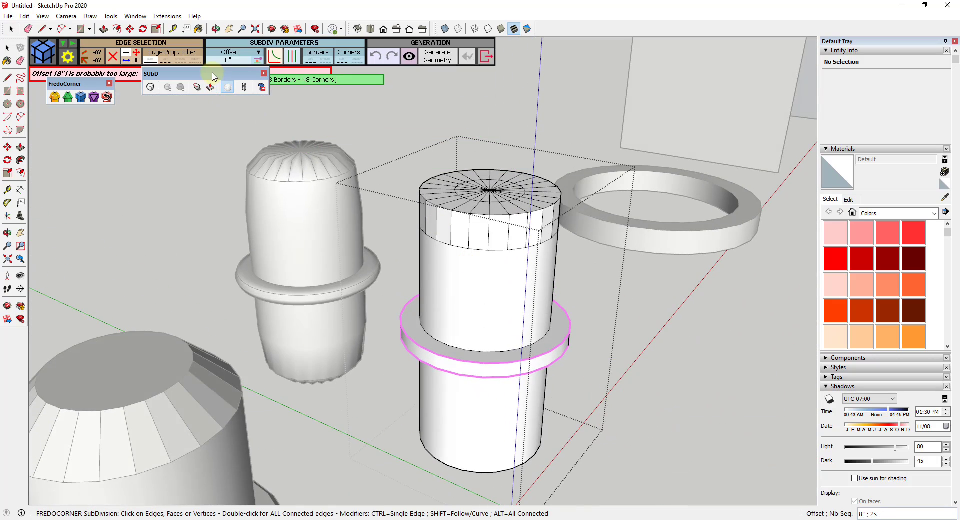
Set the subdivision offset to 1" and generate the subdivided faces along the flange ring's outer edges.
click(230, 52)
click(231, 62)
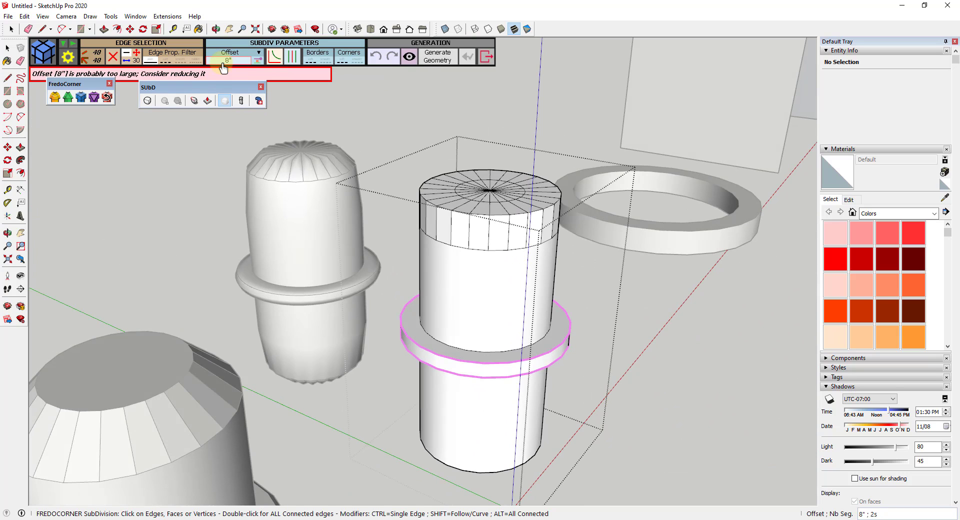
click(223, 61)
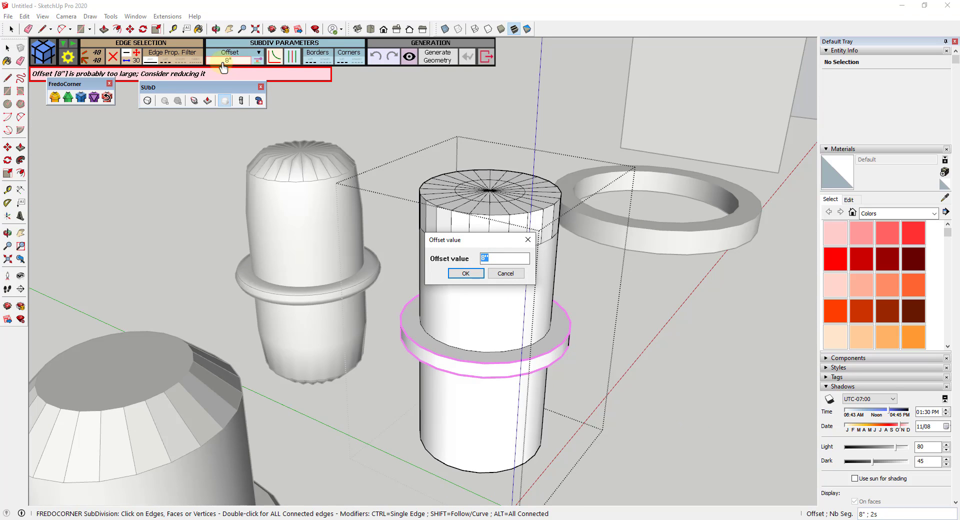
text(1)
key(Return)
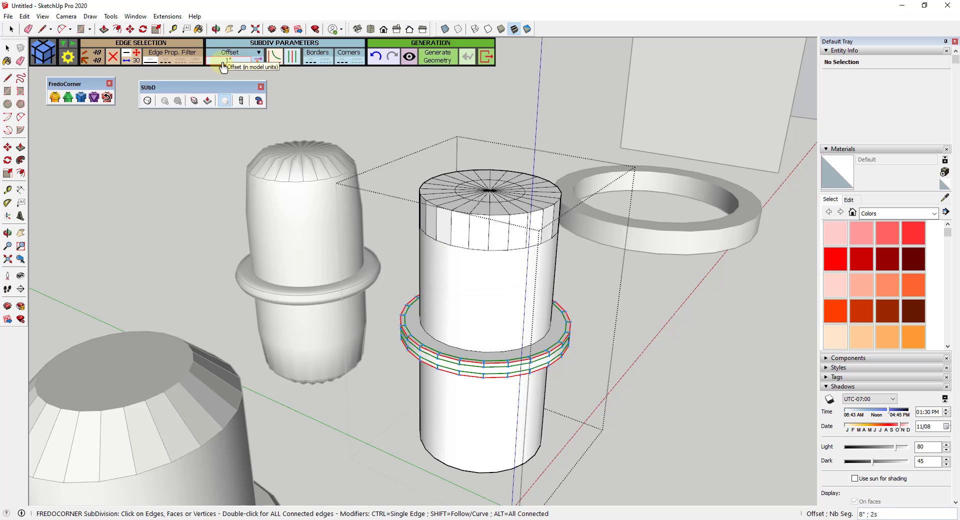
scroll(607, 362, up, 3)
key(space)
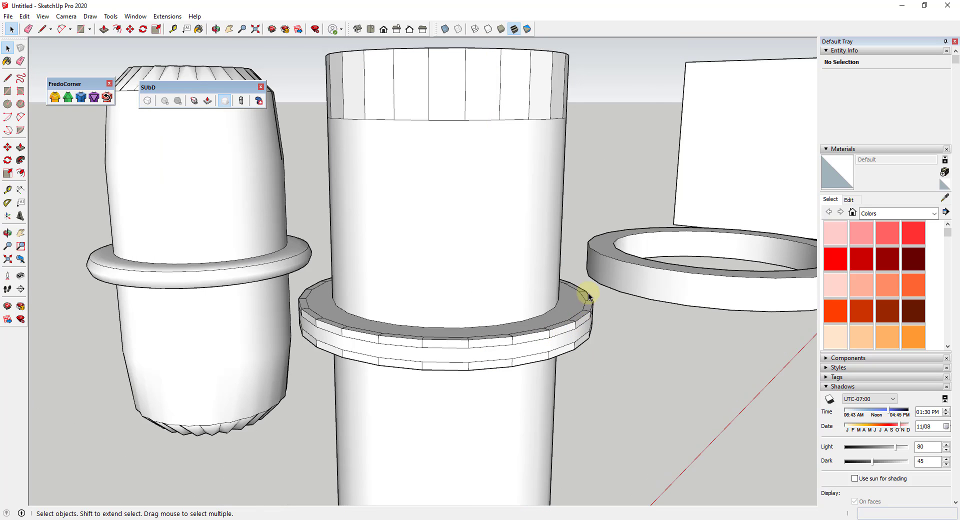
Apply SUbD subdivision to the front cylinder group with the subdivided top edge and flange ring.
click(566, 330)
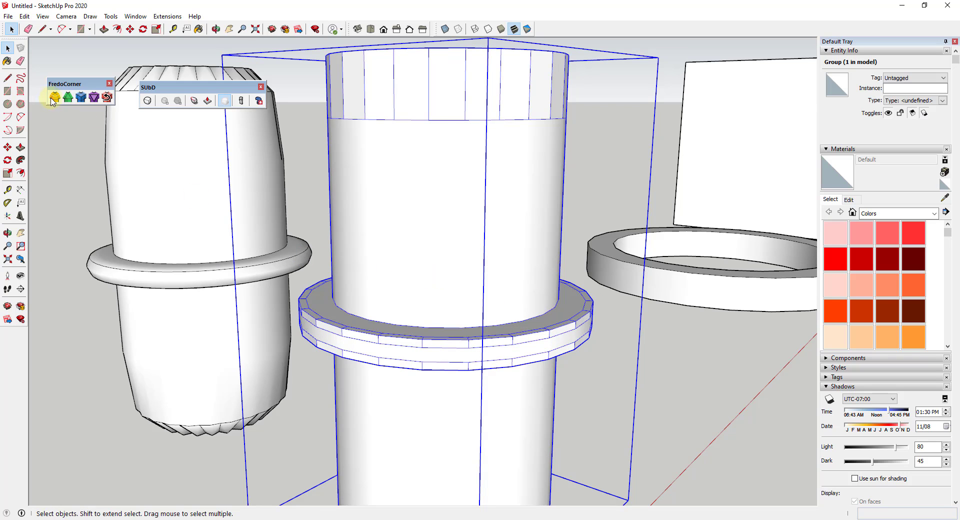
click(148, 100)
scroll(575, 325, up, 4)
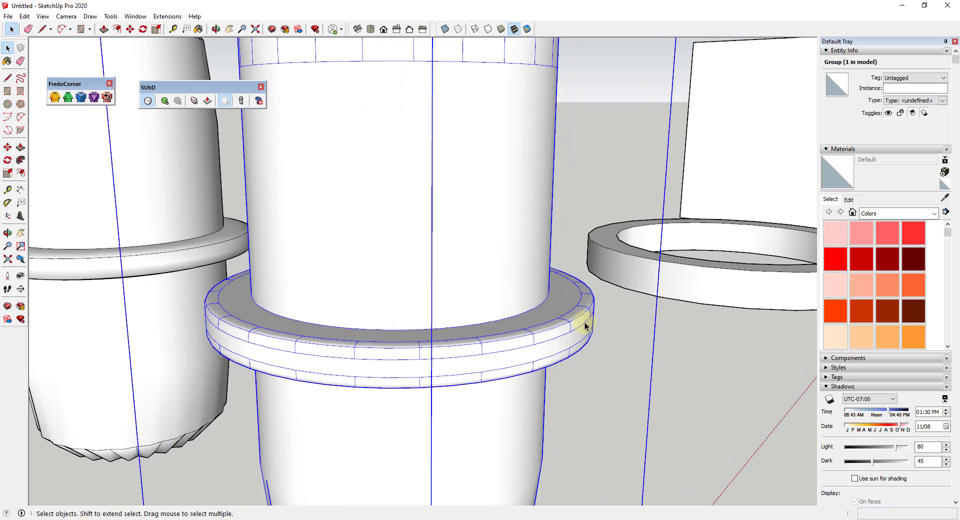
scroll(578, 319, up, 2)
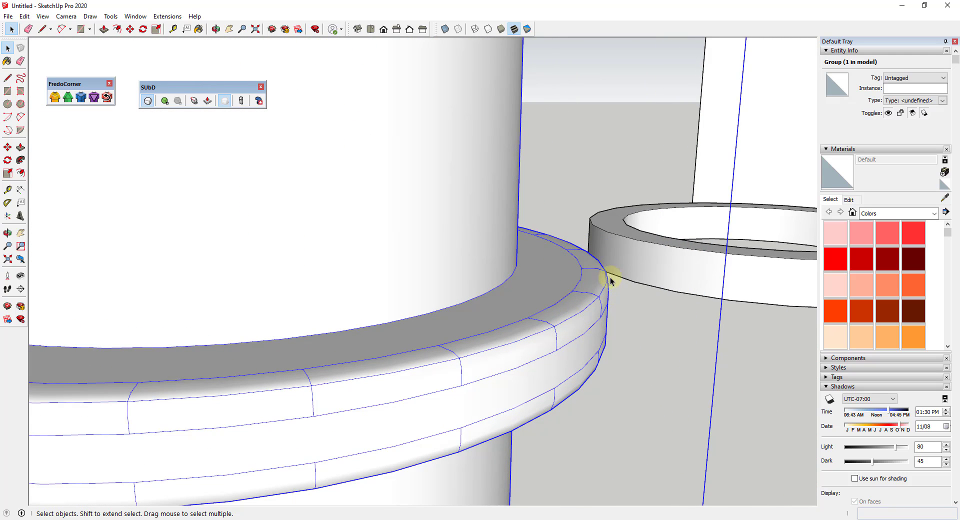
Turn on the display of hidden geometry to show the mesh of both cylinders.
scroll(619, 274, down, 5)
middle_drag(577, 295, 412, 231)
scroll(346, 245, up, 5)
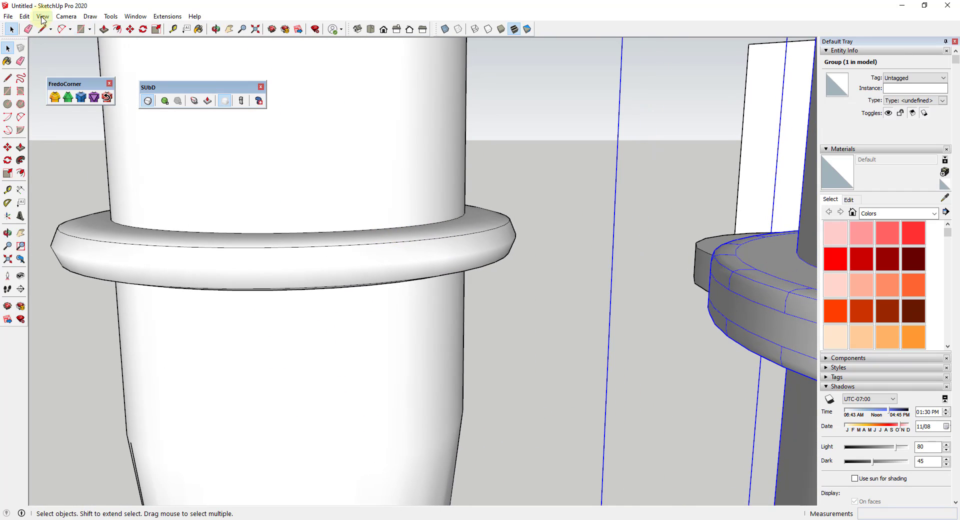
click(42, 16)
click(79, 53)
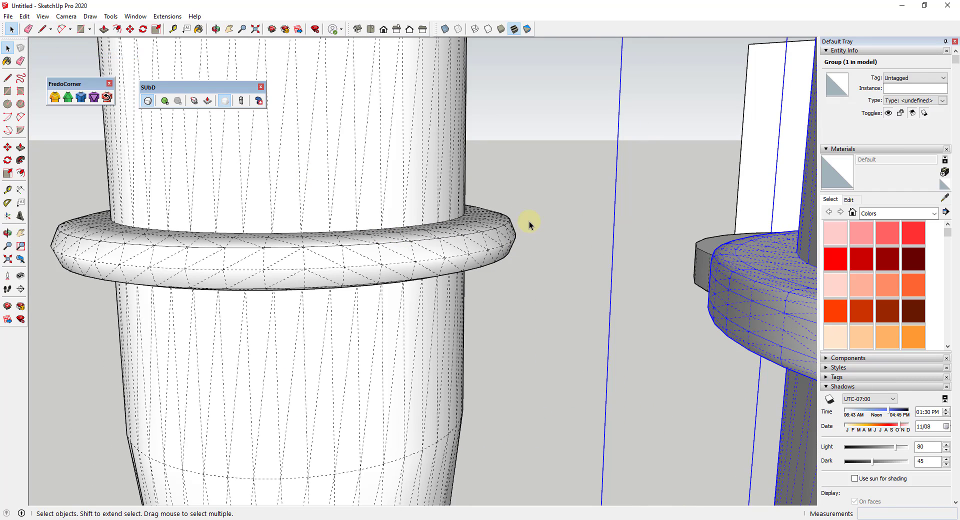
Compare the mesh of the rear cylinder's flange ring with that of the front cylinder's subdivided ring.
scroll(548, 253, up, 5)
middle_drag(567, 239, 330, 257)
scroll(451, 262, down, 3)
middle_drag(451, 261, 383, 271)
scroll(422, 265, up, 2)
scroll(423, 242, up, 1)
middle_drag(423, 242, 461, 233)
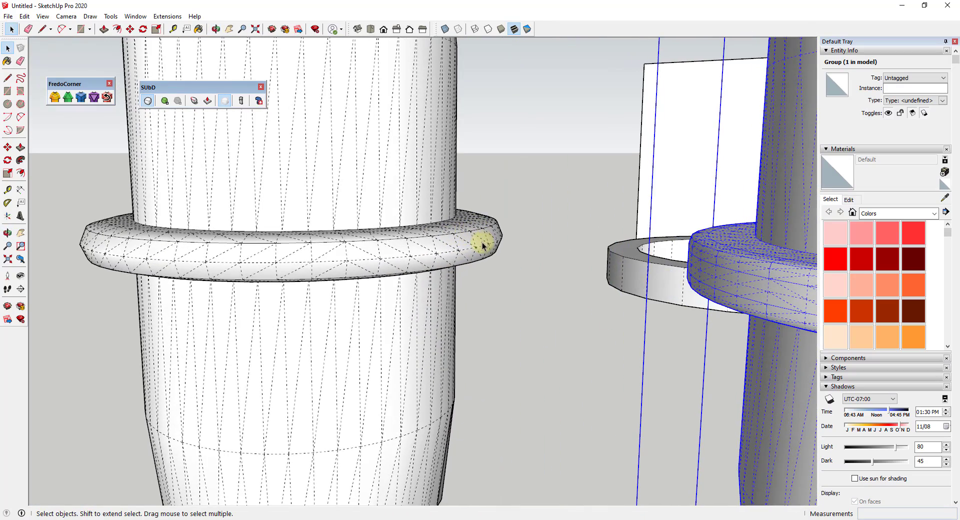
scroll(450, 250, up, 2)
middle_drag(664, 256, 238, 277)
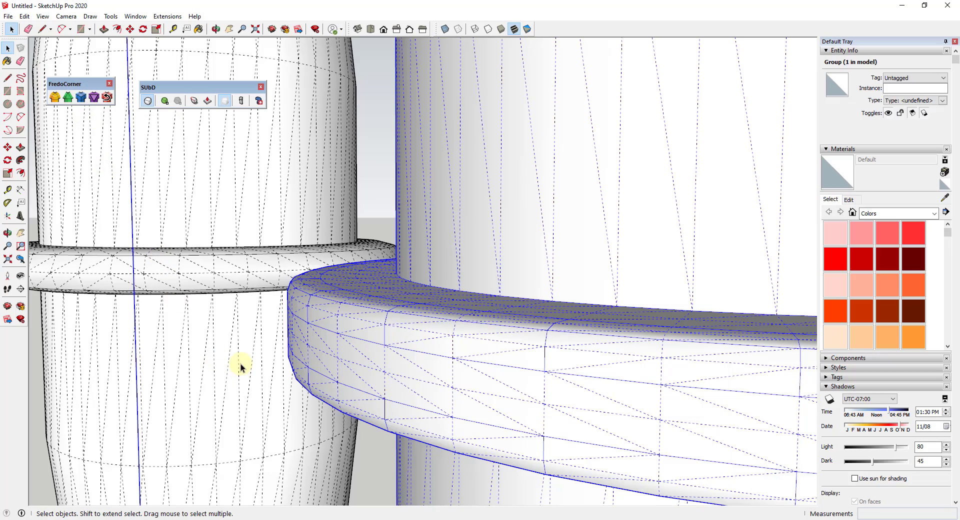
Select the free-standing ring and start FredoCorner rounding on its edges.
scroll(241, 364, down, 6)
middle_drag(238, 361, 207, 359)
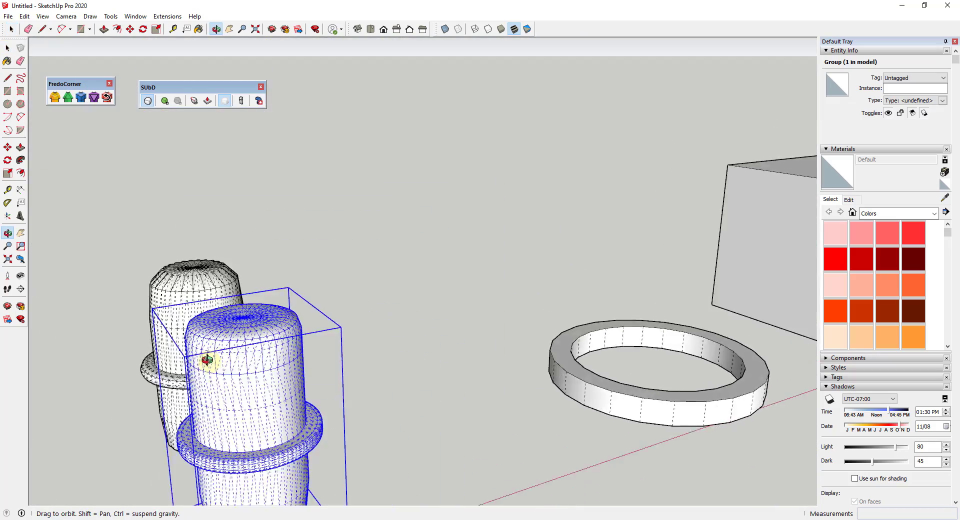
scroll(684, 368, up, 3)
middle_drag(727, 361, 360, 293)
drag(307, 255, 679, 454)
click(54, 98)
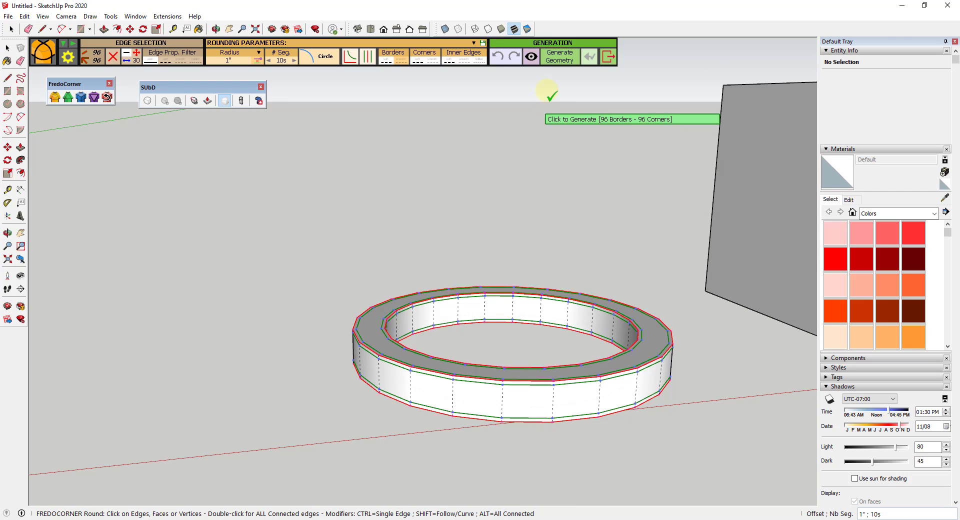
Preview the ring's rounding, adjust the radius to about 4 5/8", and generate the rounded geometry with 10 segments.
click(529, 57)
drag(709, 337, 706, 340)
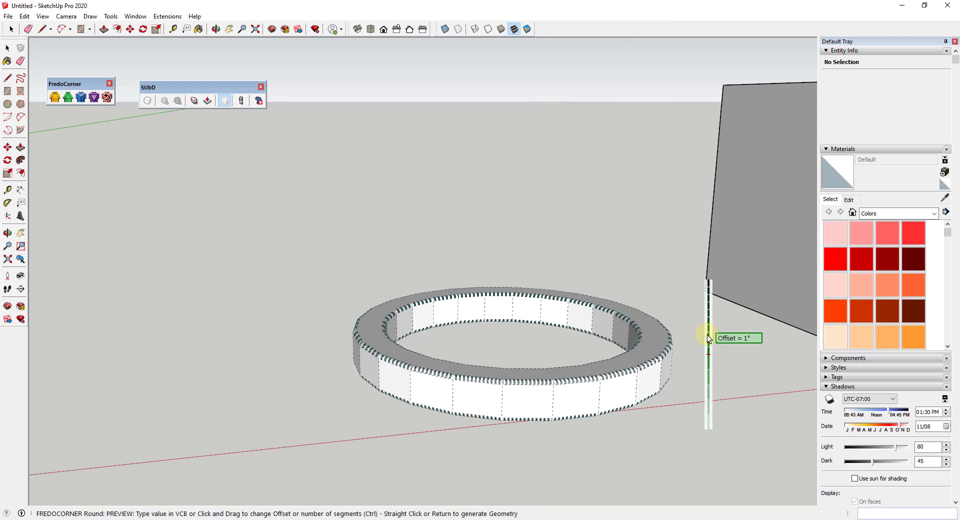
drag(709, 286, 715, 257)
drag(715, 391, 718, 283)
mouse_move(707, 378)
mouse_down()
mouse_move(707, 354)
mouse_move(705, 372)
mouse_up()
scroll(644, 368, up, 6)
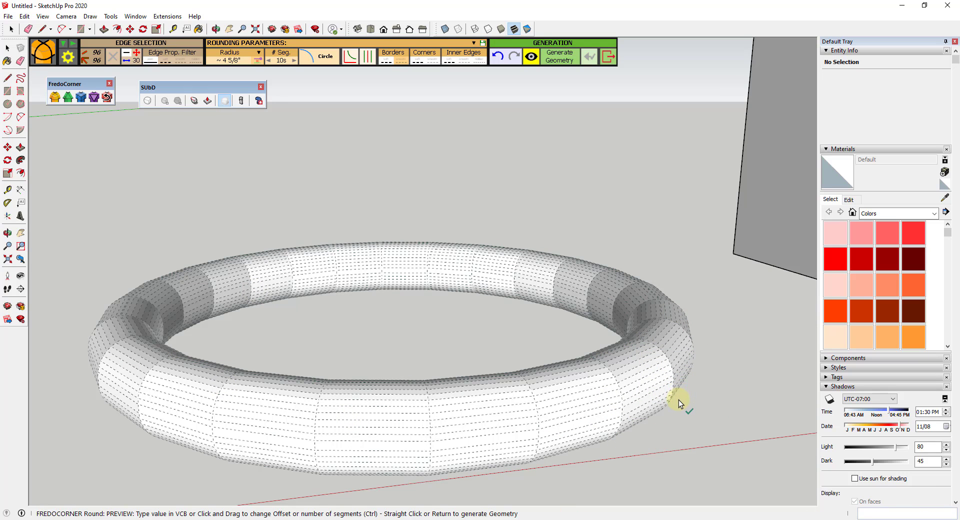
click(730, 367)
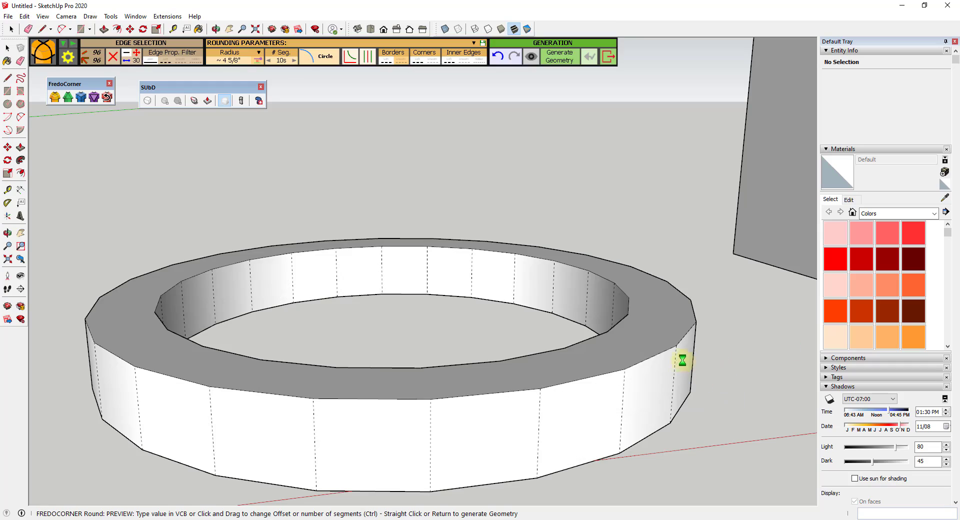
Select the top edge nearest the ring on the three-faced table shape and set the rounding radius to 2'.
middle_drag(614, 356, 608, 335)
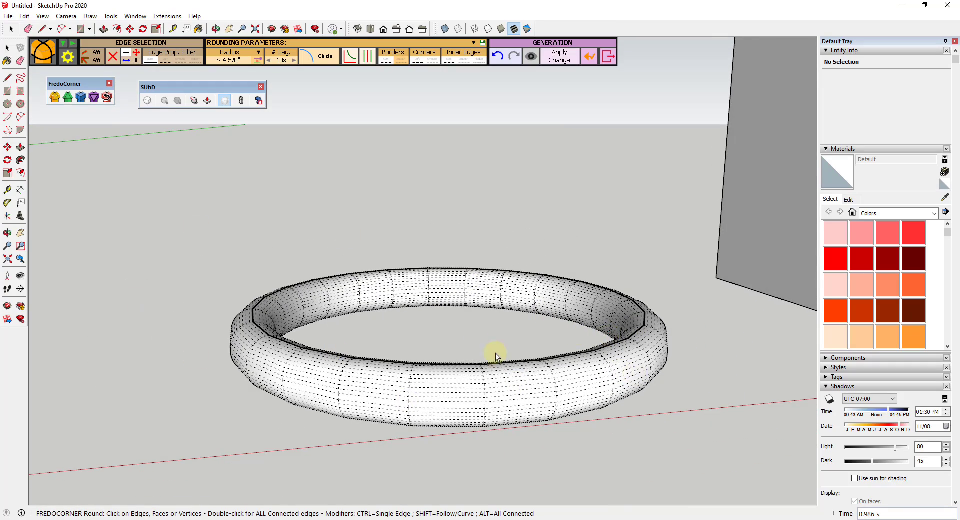
scroll(619, 358, down, 5)
scroll(767, 241, up, 3)
scroll(507, 266, down, 2)
middle_drag(508, 267, 566, 273)
key(ctrl+r)
scroll(406, 255, up, 1)
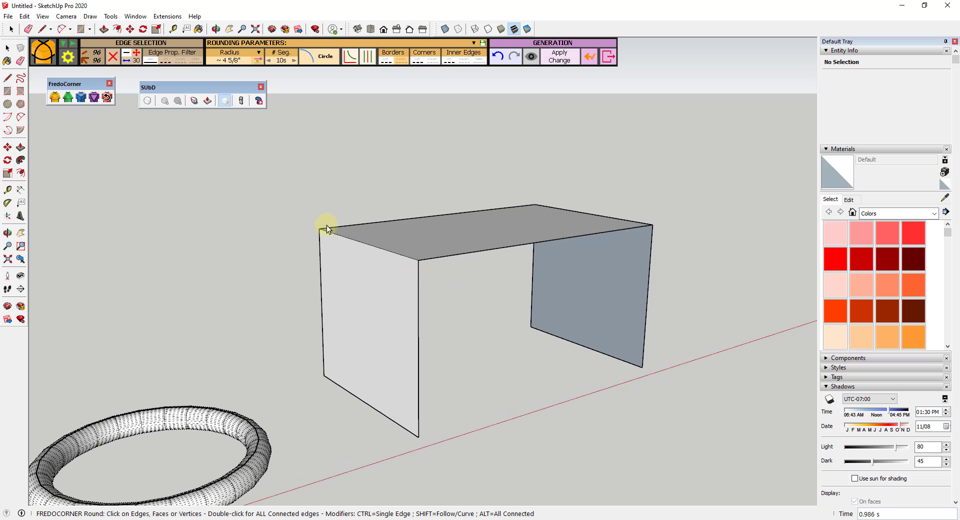
click(388, 251)
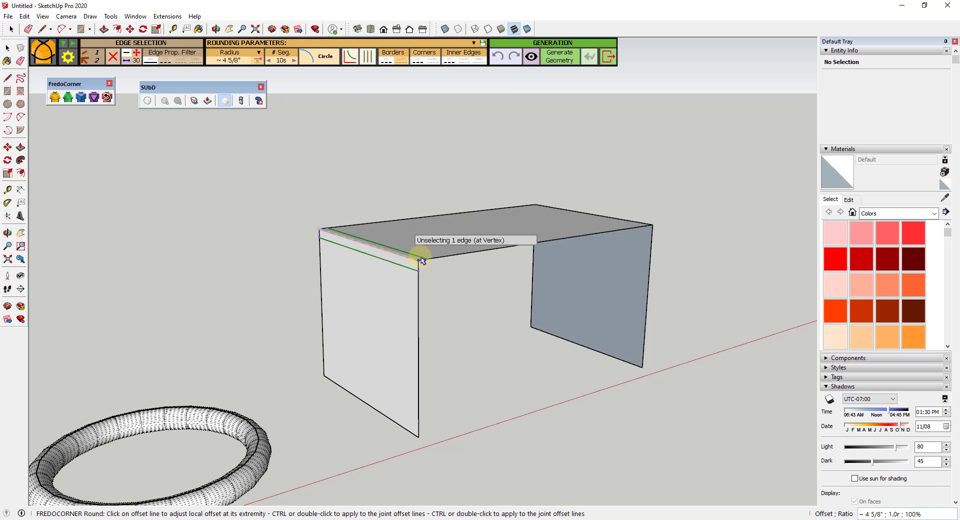
click(228, 60)
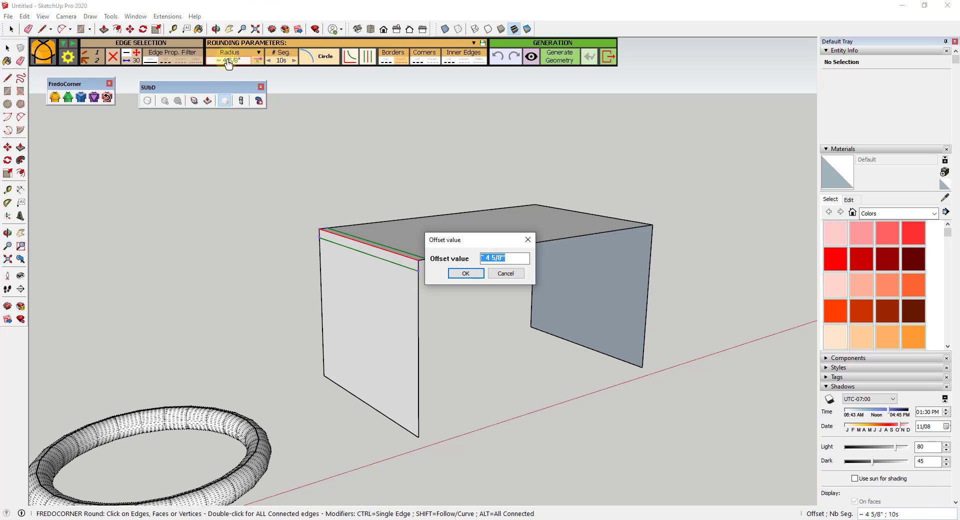
key(Return)
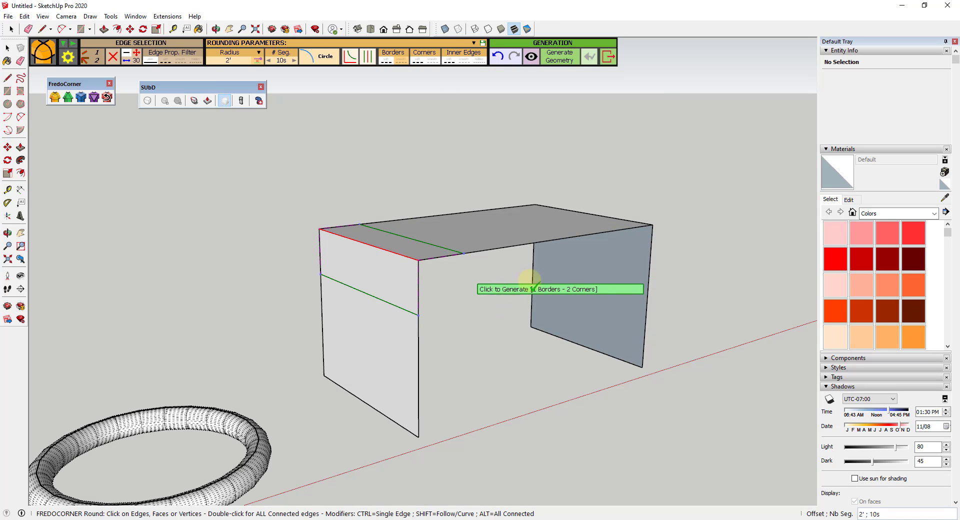
Generate the 2' rounding on the table shape's selected top edge.
scroll(506, 295, down, 8)
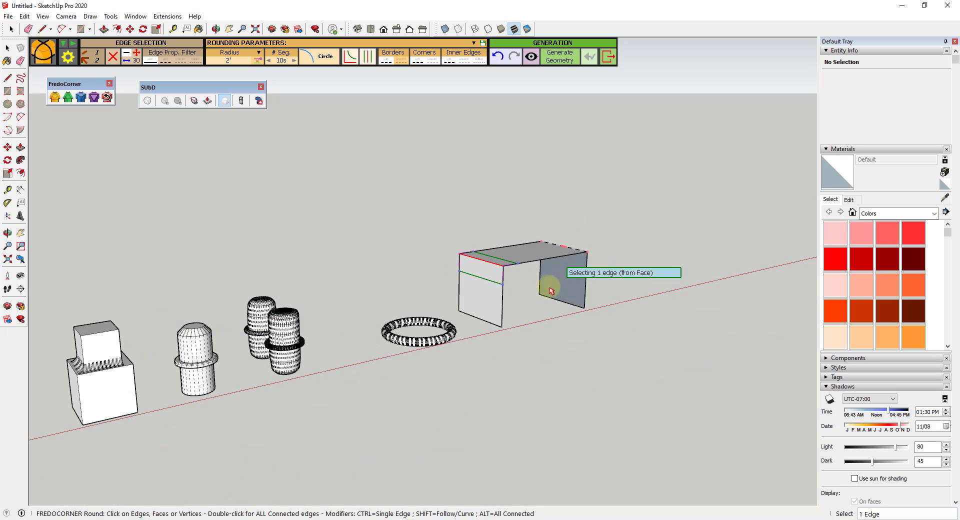
scroll(570, 291, up, 6)
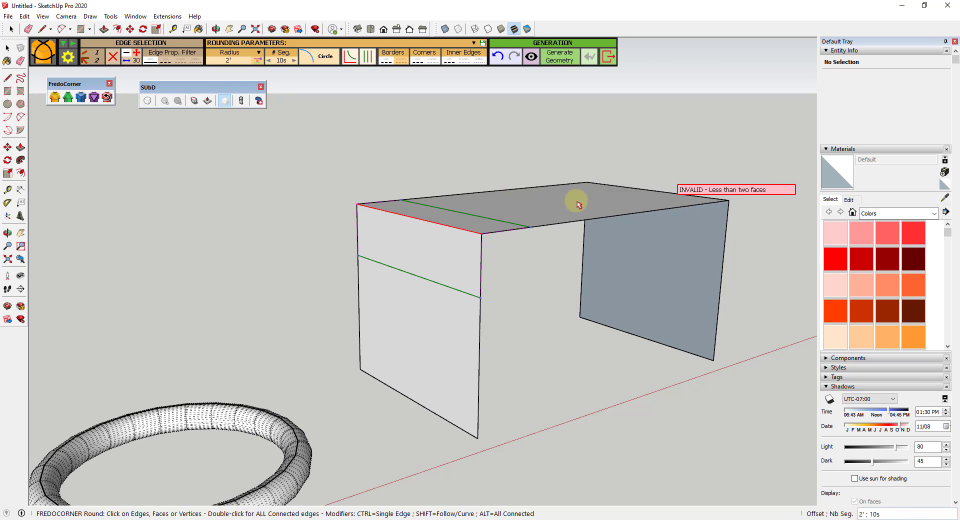
click(531, 274)
middle_drag(526, 279, 459, 288)
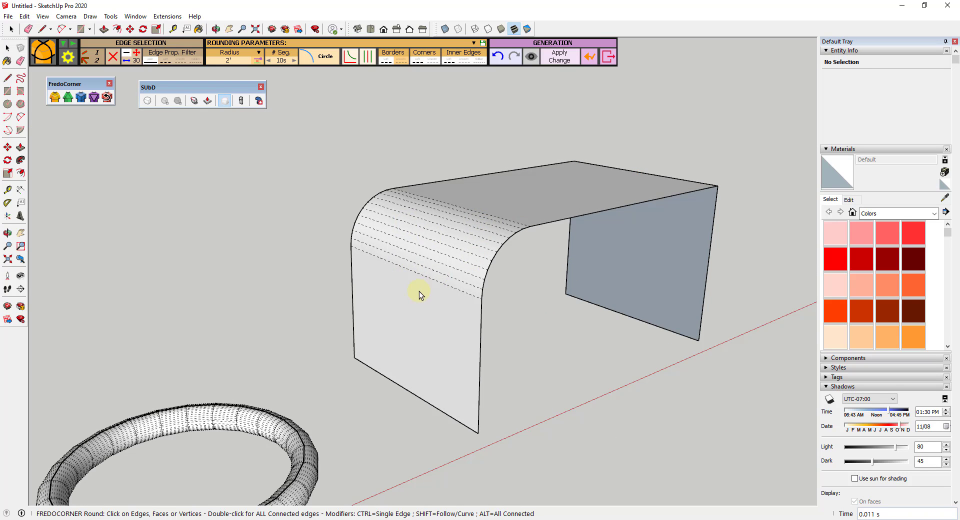
Start FredoCorner's Chop Corner and try it on the top corner at the square-edged end of the table shape.
scroll(448, 233, down, 3)
scroll(468, 230, up, 2)
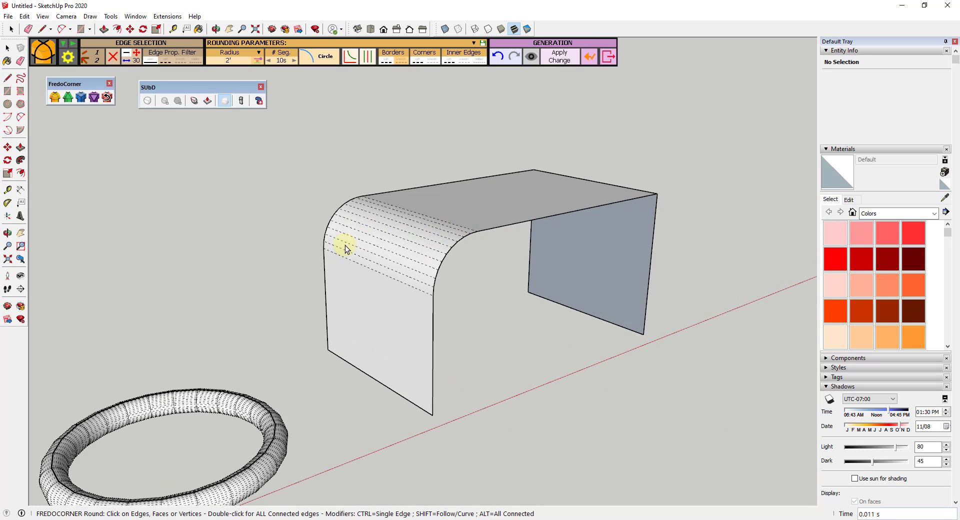
scroll(351, 245, down, 3)
middle_drag(635, 204, 379, 255)
scroll(425, 266, up, 3)
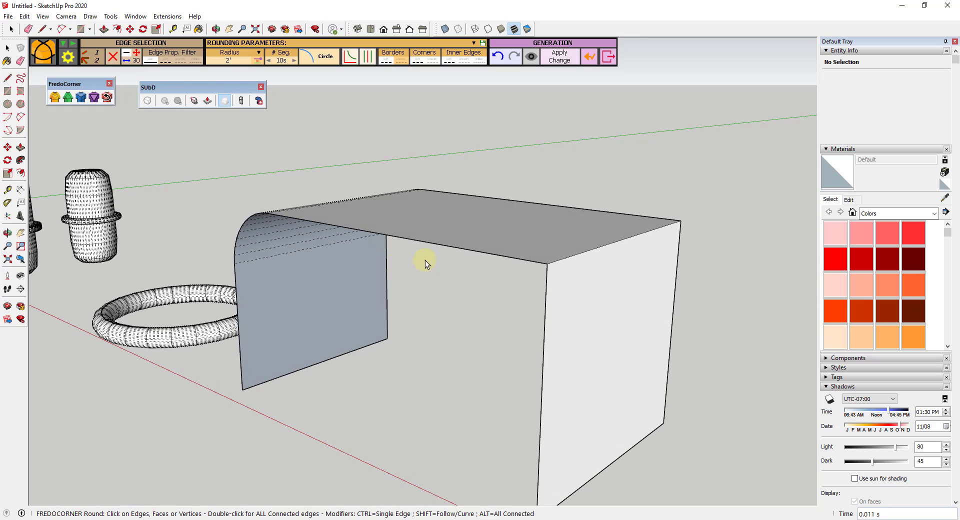
click(95, 97)
click(548, 264)
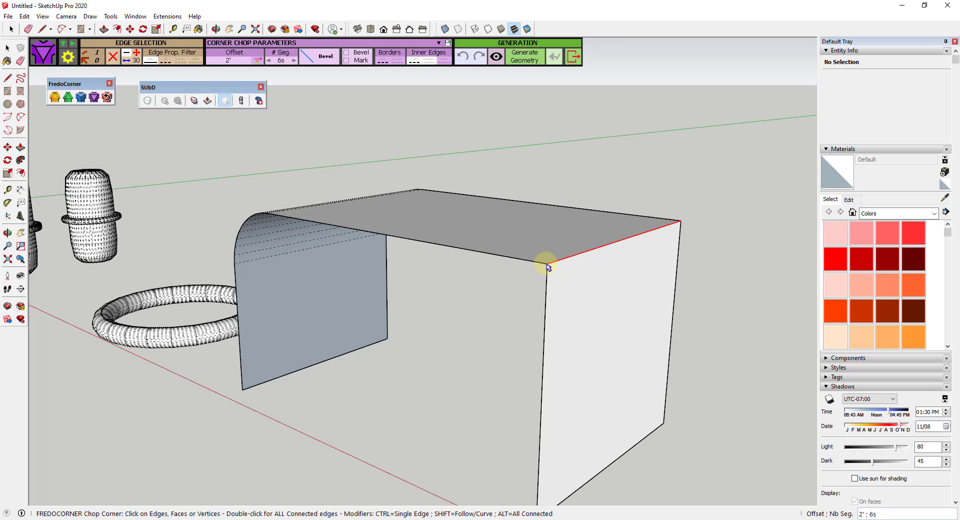
scroll(500, 262, down, 4)
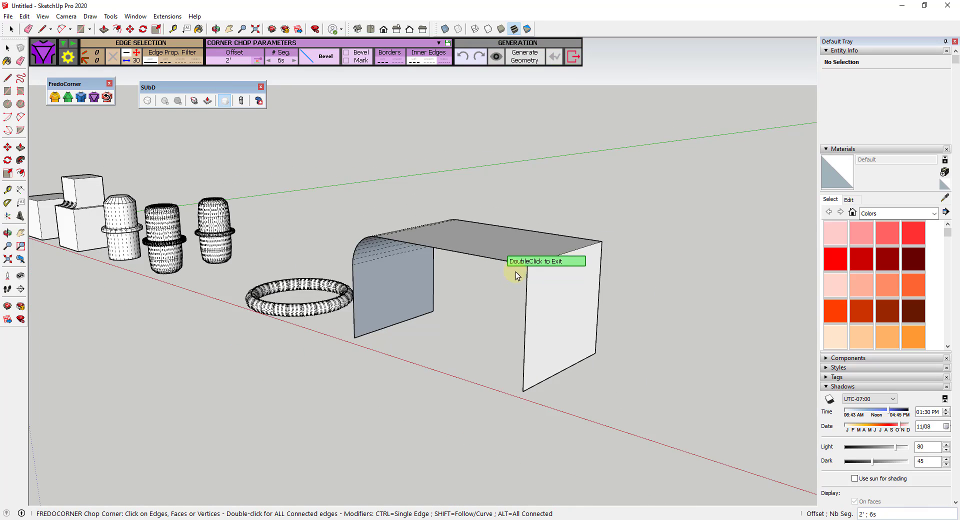
Select the nearest top corner of the upper stacked box for chopping and set the offset to 6".
scroll(170, 217, up, 6)
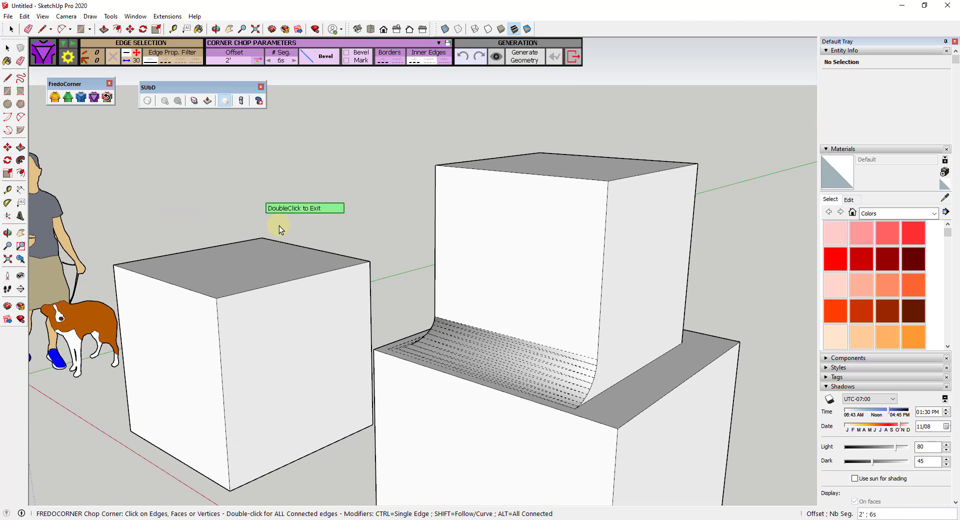
scroll(380, 223, down, 1)
scroll(444, 202, up, 1)
click(445, 203)
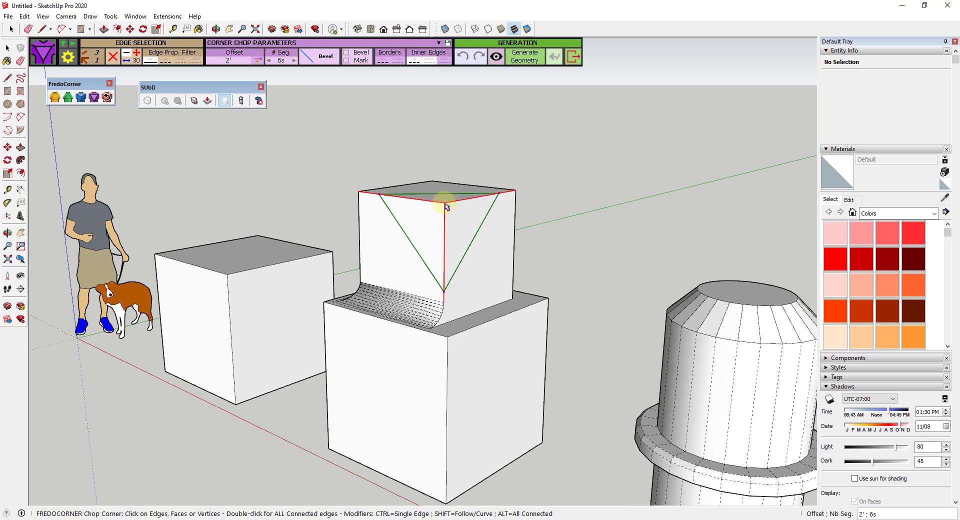
scroll(444, 203, up, 3)
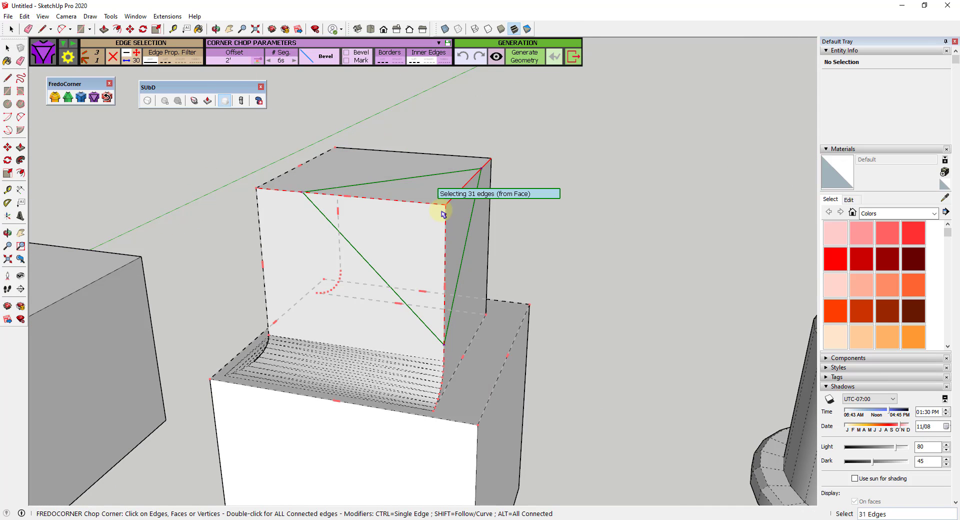
click(231, 61)
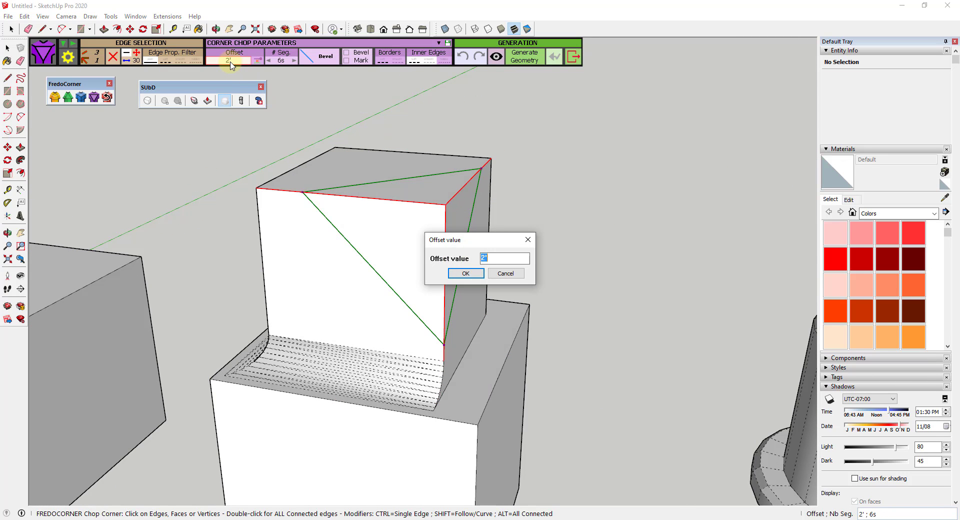
text(6)
key(Return)
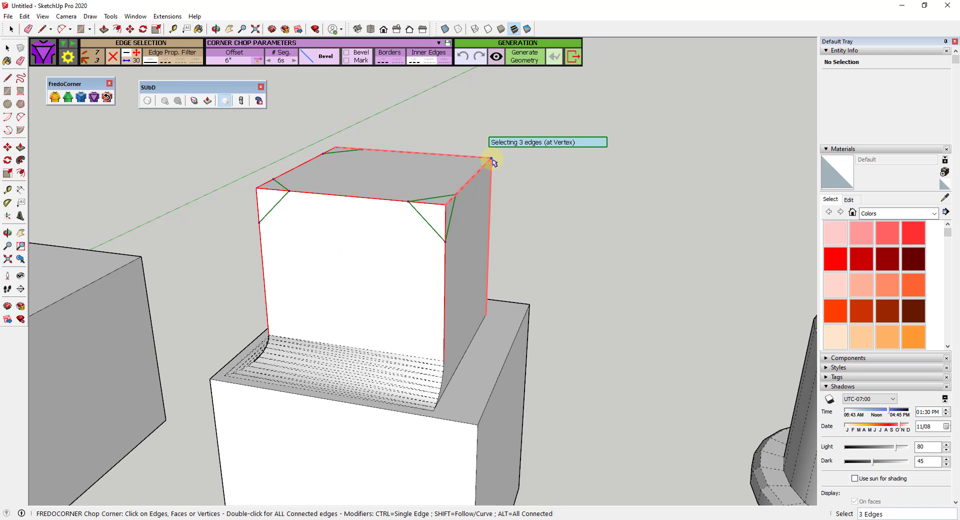
Include the upper box's remaining top corners and generate the corner chop geometry on all four with 6 segments.
click(524, 61)
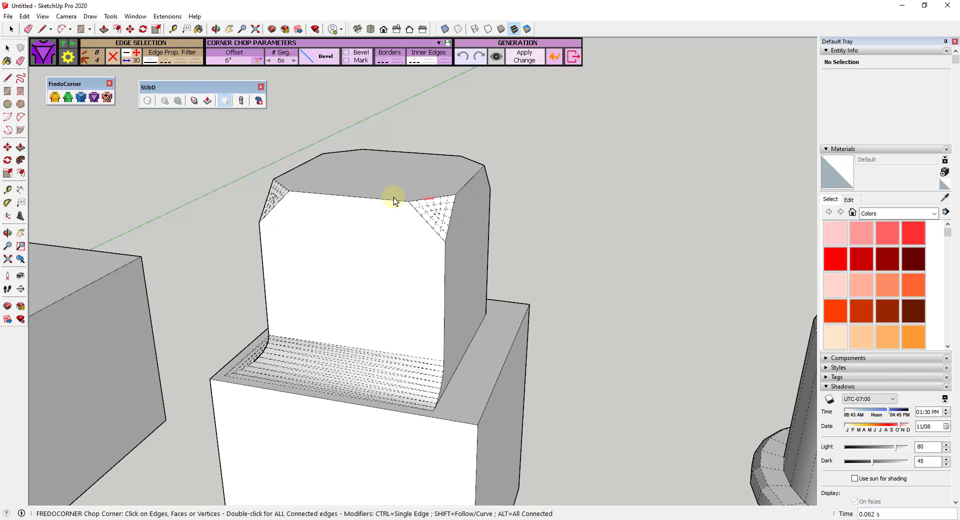
scroll(415, 205, up, 3)
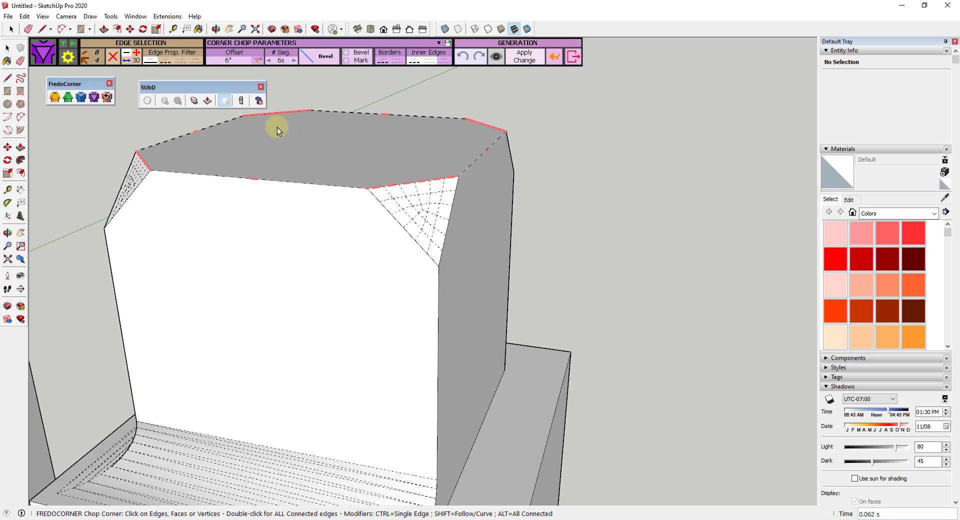
scroll(478, 218, down, 3)
middle_drag(478, 219, 403, 233)
scroll(403, 169, down, 1)
scroll(403, 167, up, 1)
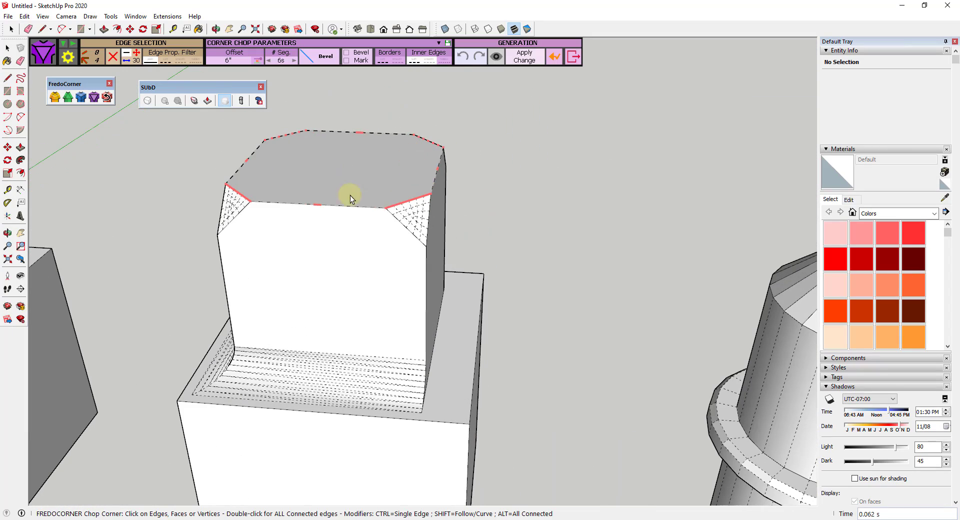